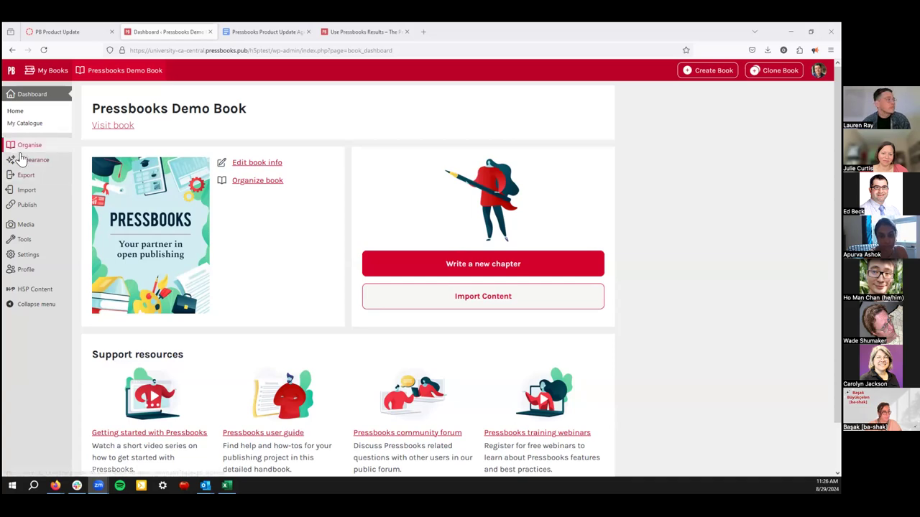
Open the Demonstration Chapter in the Geography & Poetry part for editing from the book's Organise page.
mouse_move(22, 149)
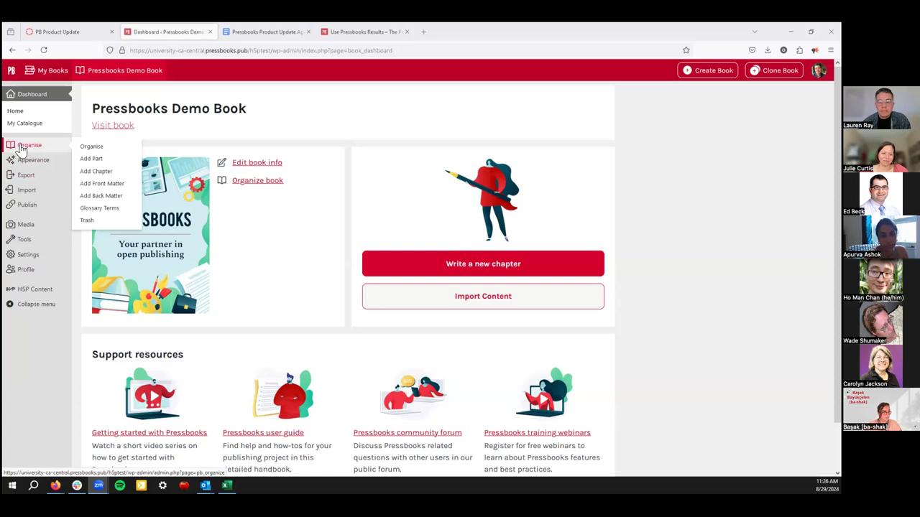
click(21, 146)
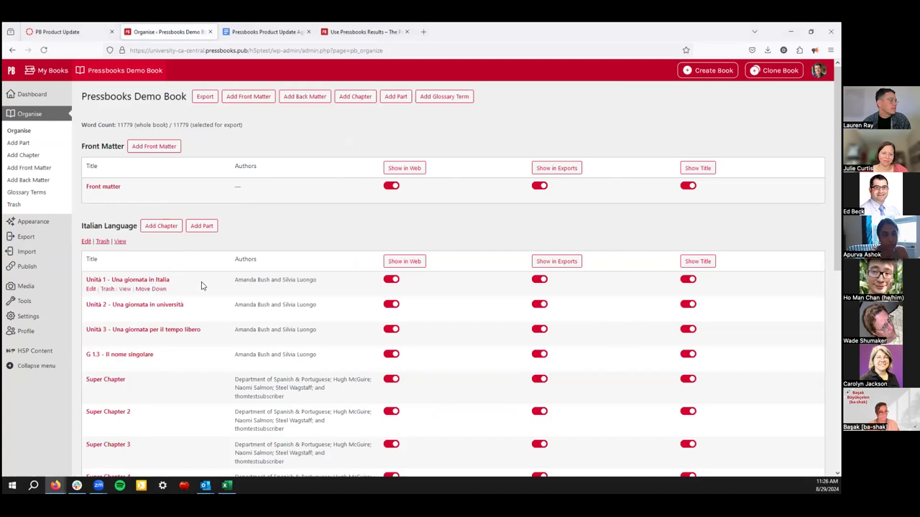
scroll(201, 283, down, 1)
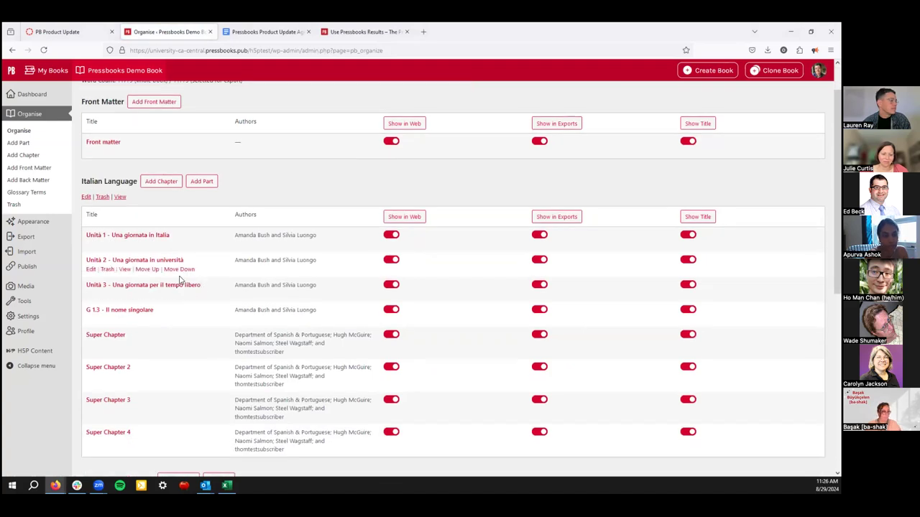
scroll(175, 293, down, 4)
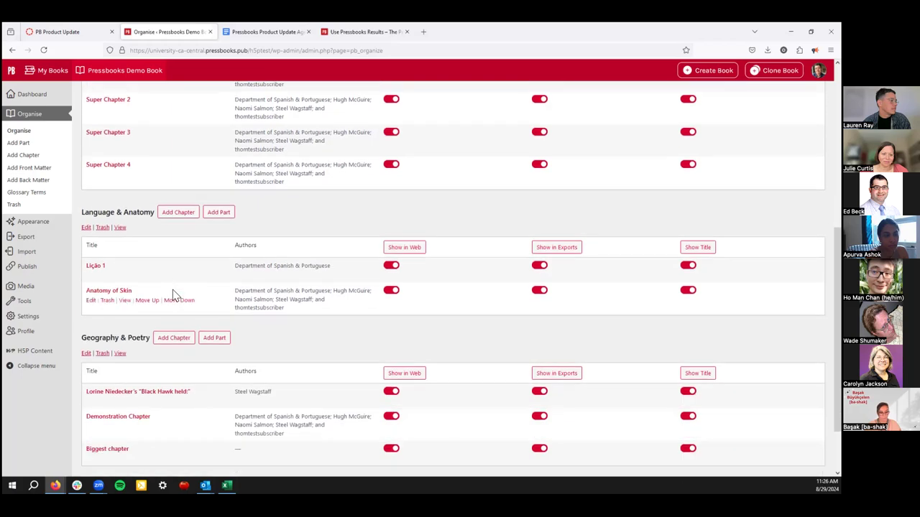
scroll(174, 294, down, 1)
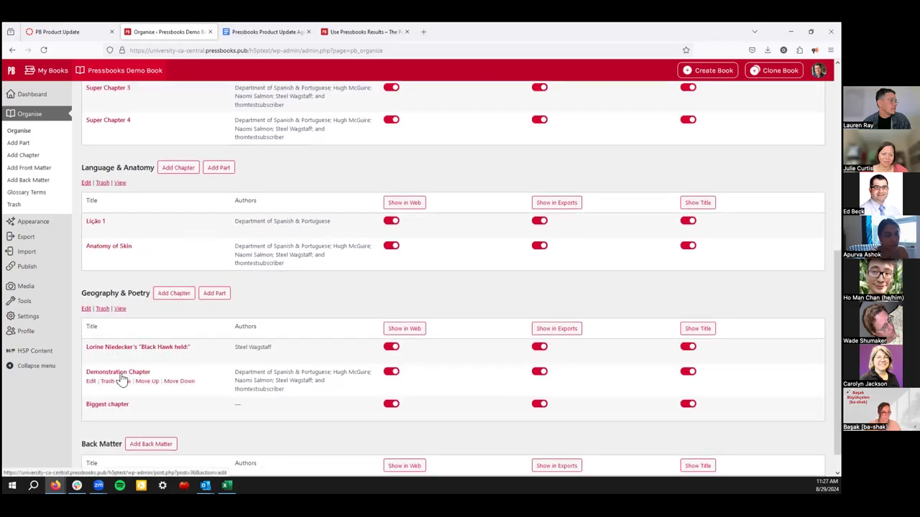
click(114, 374)
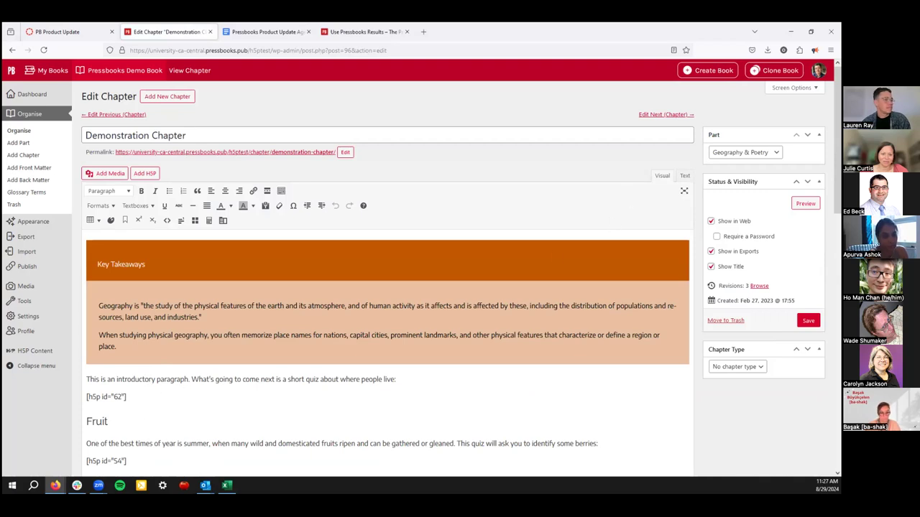
Open the Demonstration Chapter's permalink in a new browser tab and switch to the published page.
click(213, 154)
right_click(214, 155)
click(224, 161)
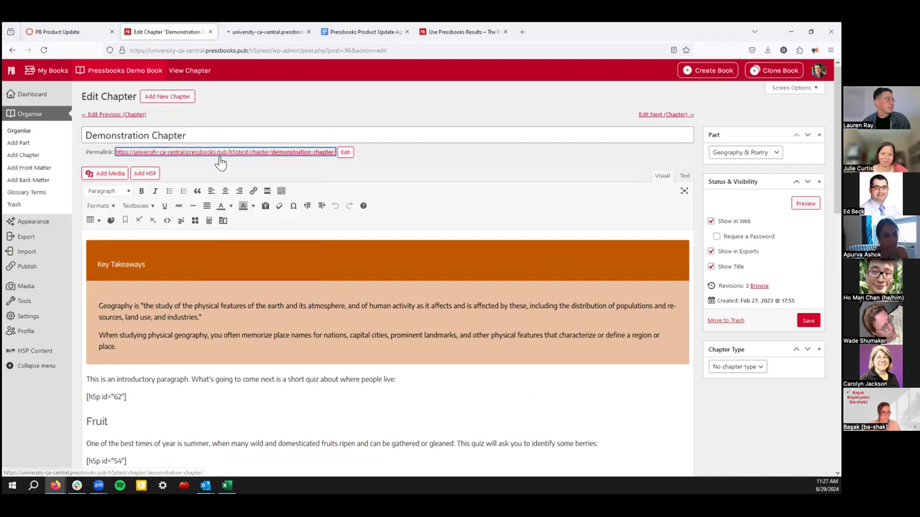
click(260, 33)
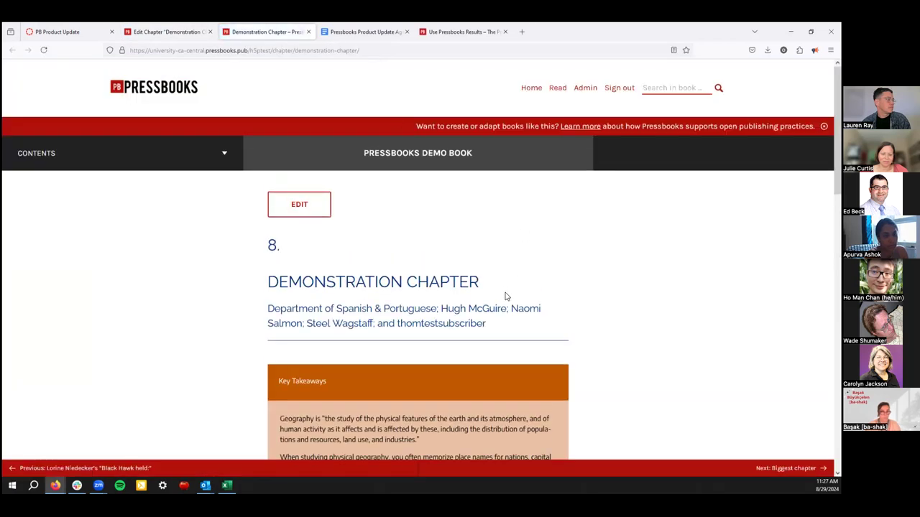
Look through the published chapter's strawberry timeline, the Fruit berry quiz and the Astronomy section.
scroll(505, 297, down, 3)
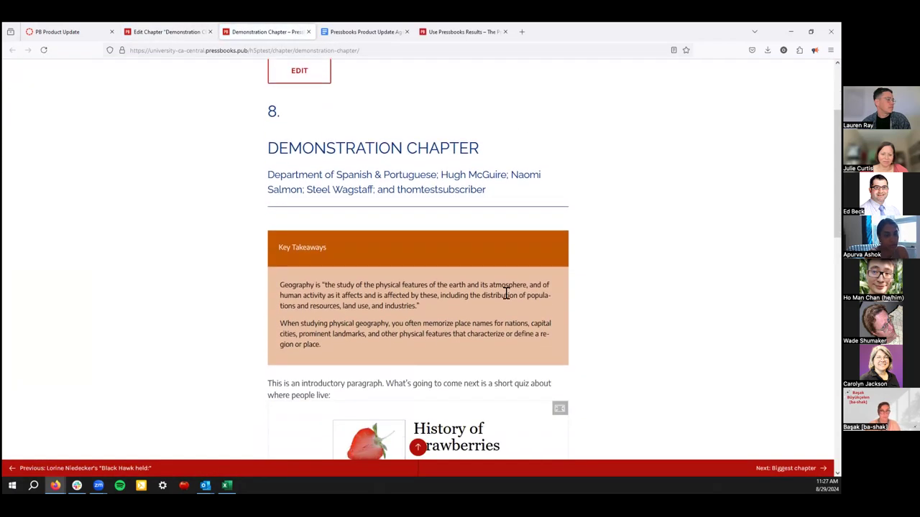
scroll(506, 296, down, 5)
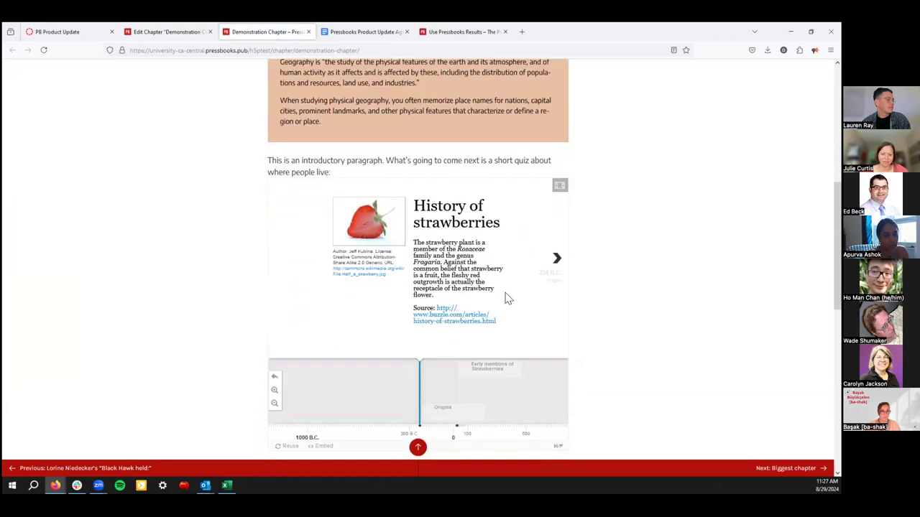
scroll(505, 297, down, 1)
click(559, 215)
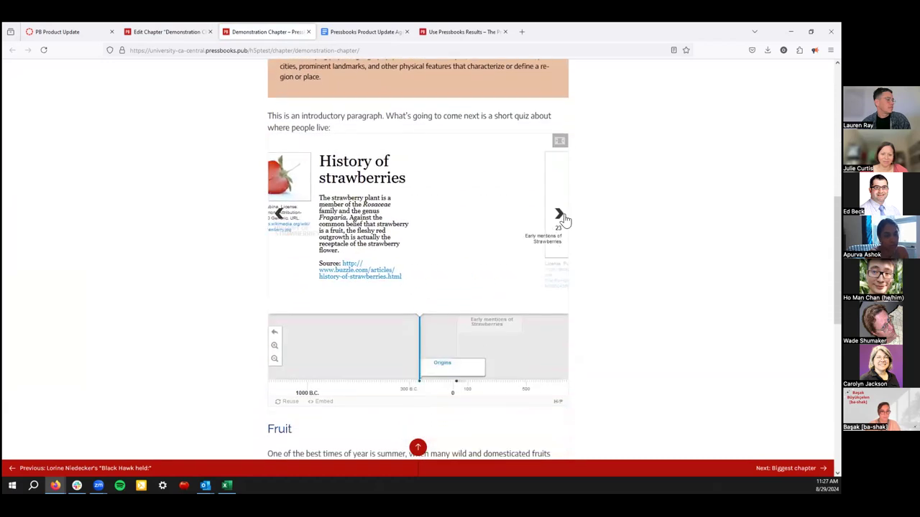
click(559, 215)
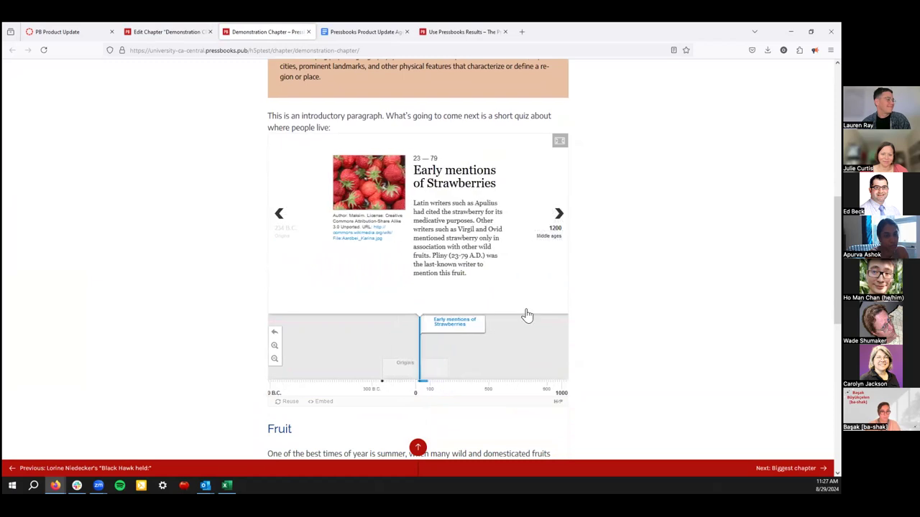
scroll(527, 315, down, 6)
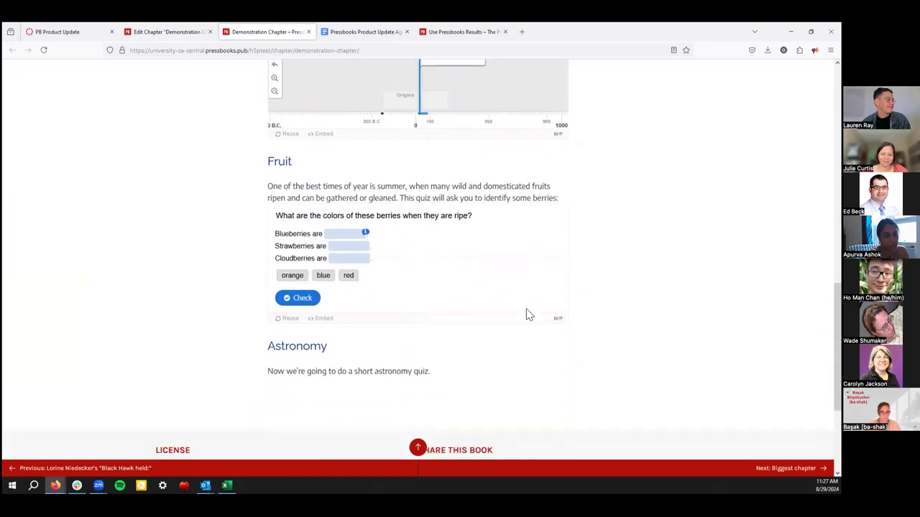
scroll(528, 314, down, 1)
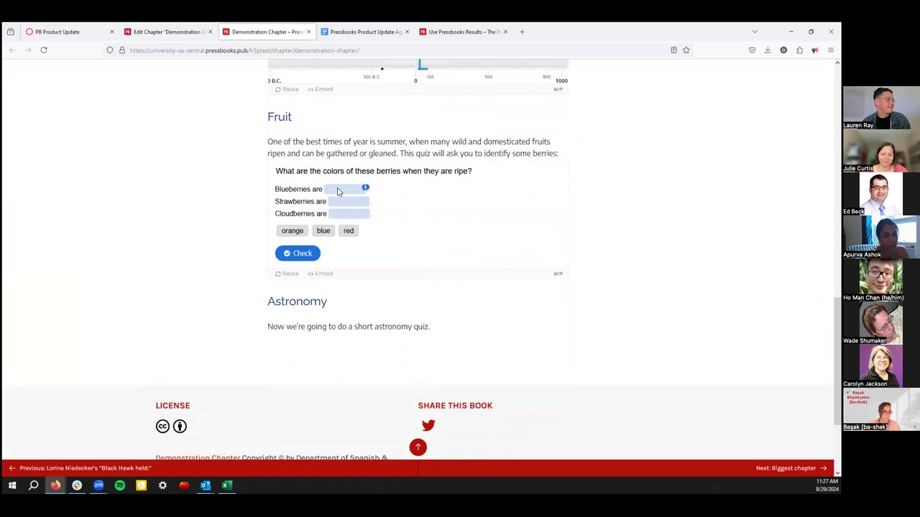
scroll(386, 312, down, 1)
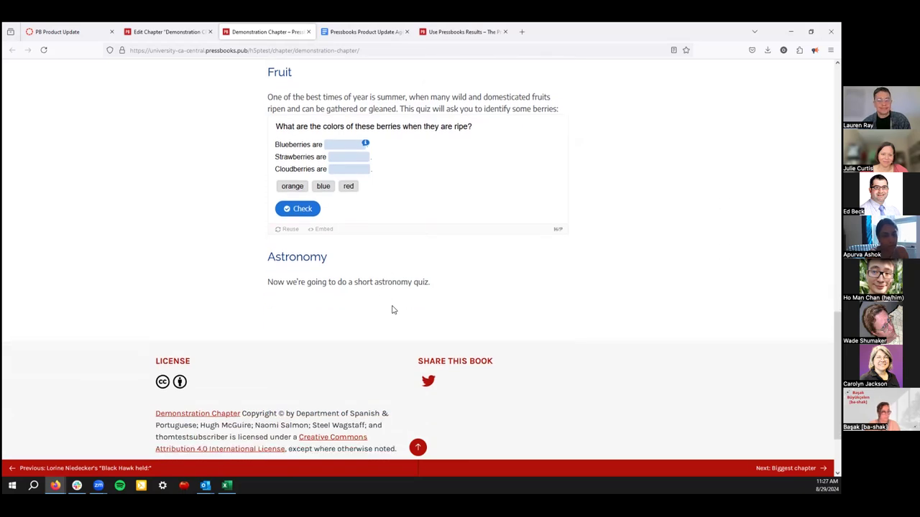
Back in the chapter editor, insert the Astronomy question H5P activity below the short astronomy quiz sentence and save the chapter.
click(180, 33)
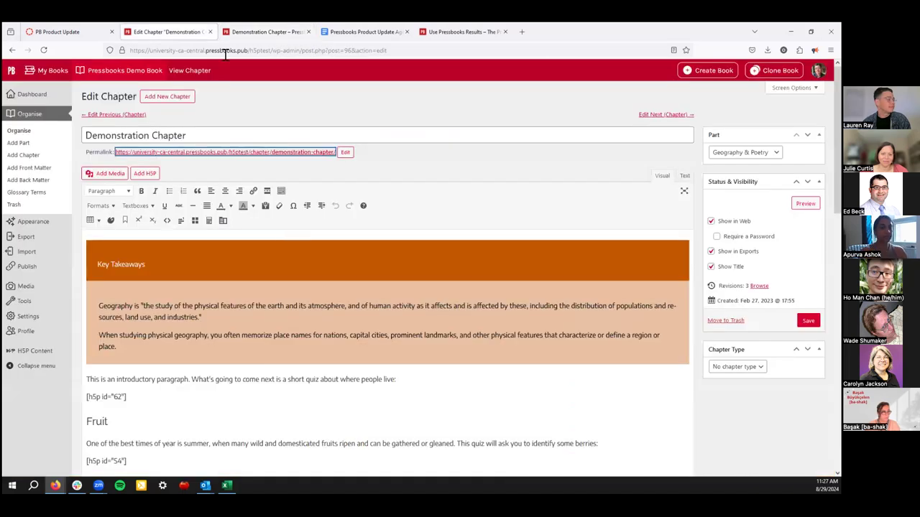
click(309, 339)
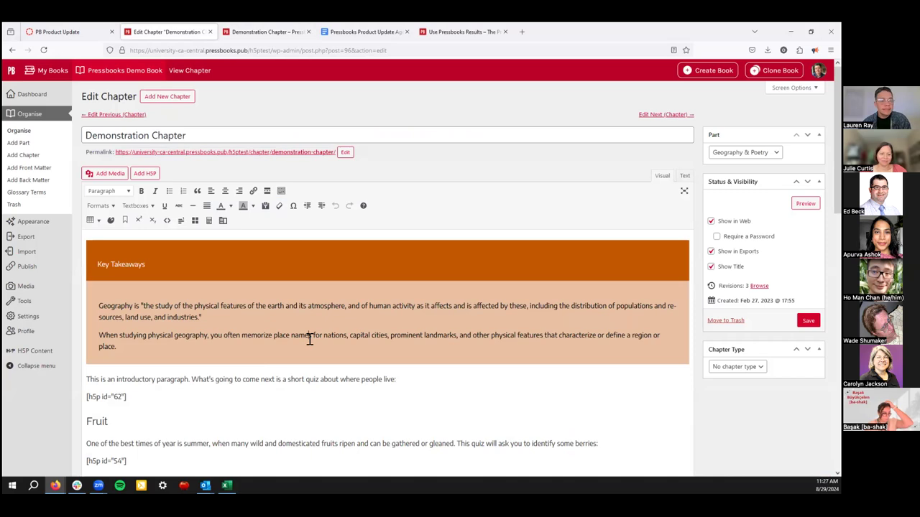
scroll(309, 340, down, 2)
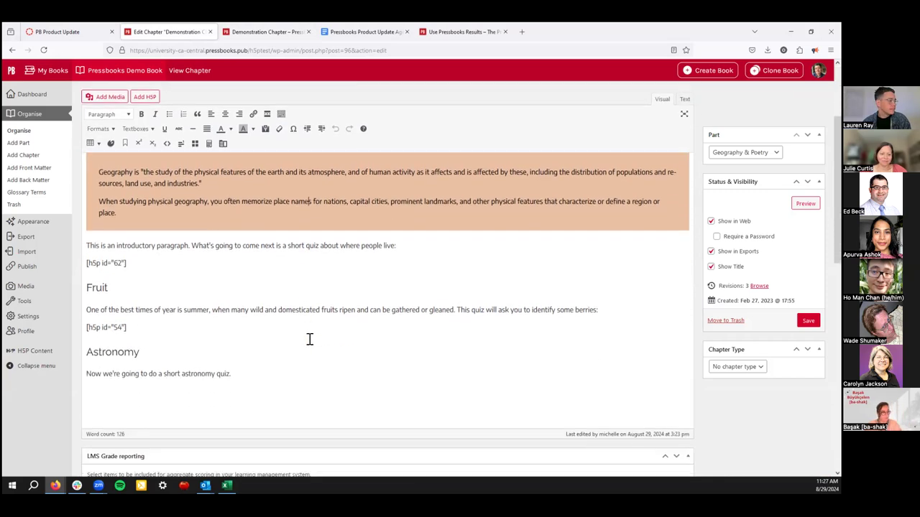
click(267, 385)
click(144, 98)
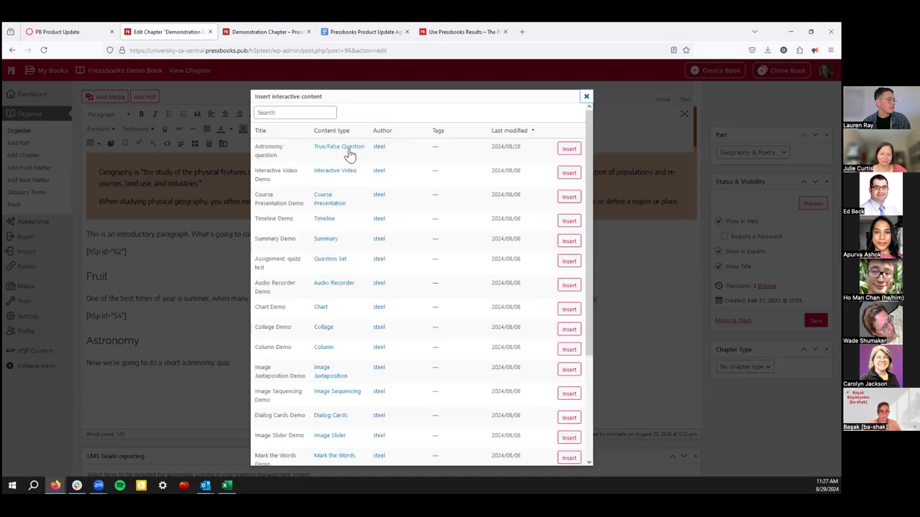
click(567, 149)
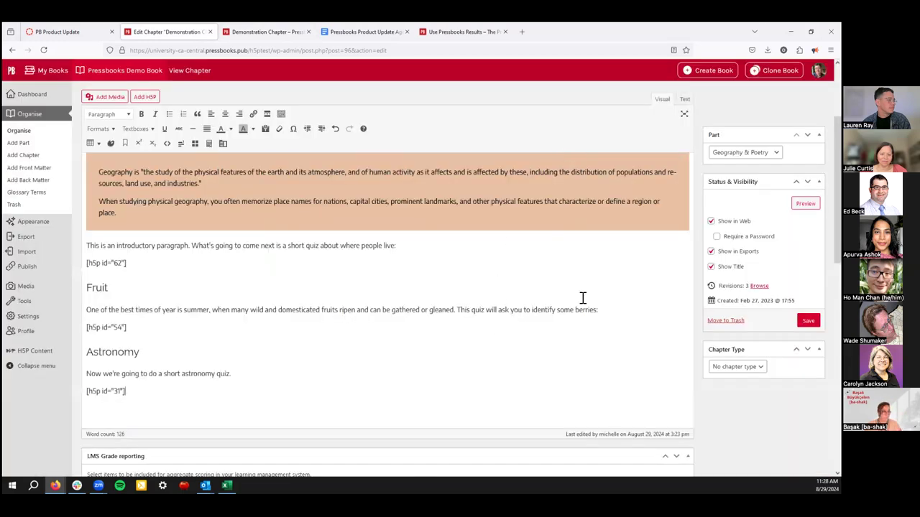
click(808, 321)
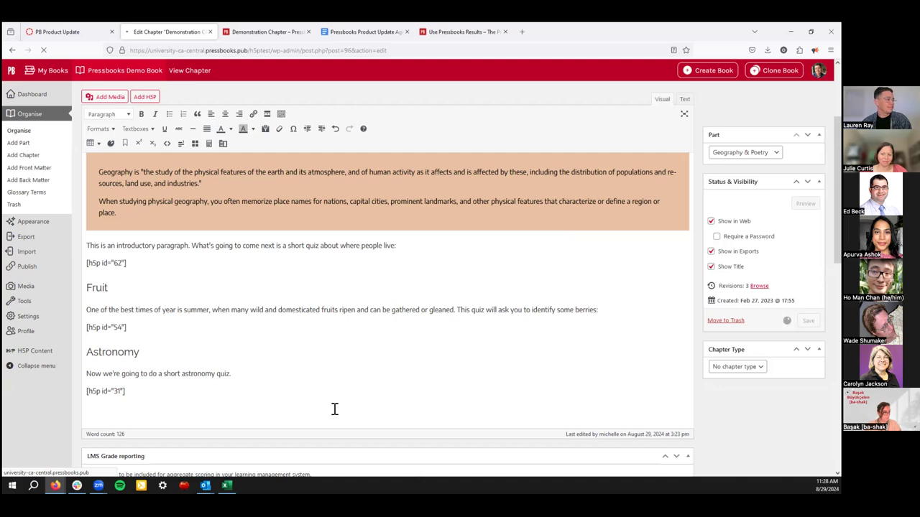
scroll(334, 408, down, 1)
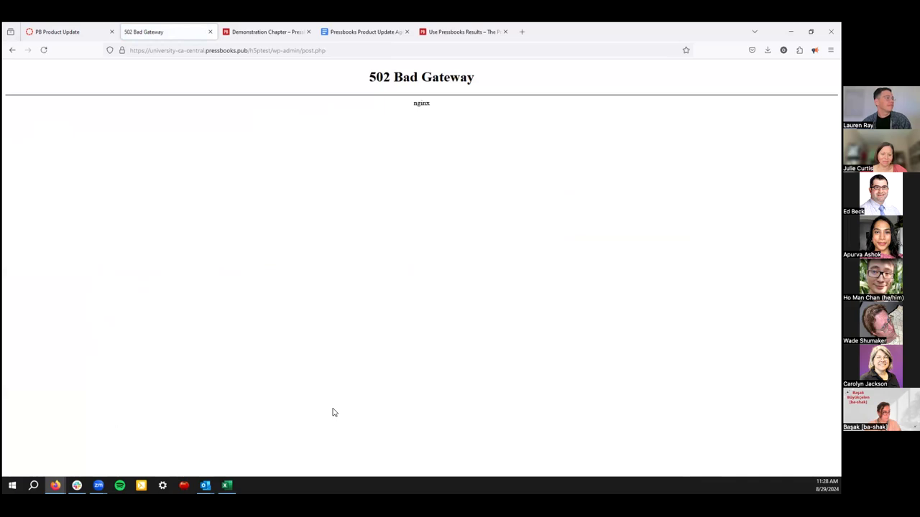
Reload the failed admin page and reopen the Demonstration Chapter for editing from the Organise page.
click(156, 55)
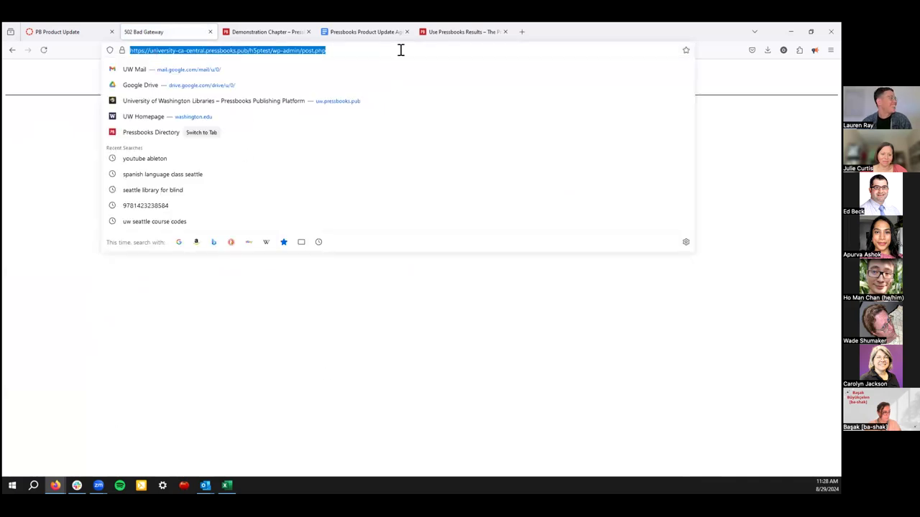
key(Return)
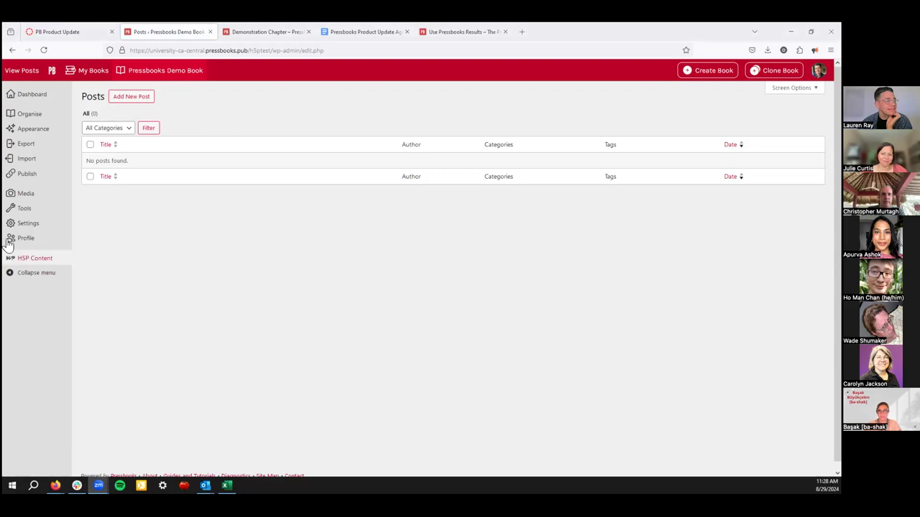
mouse_move(42, 115)
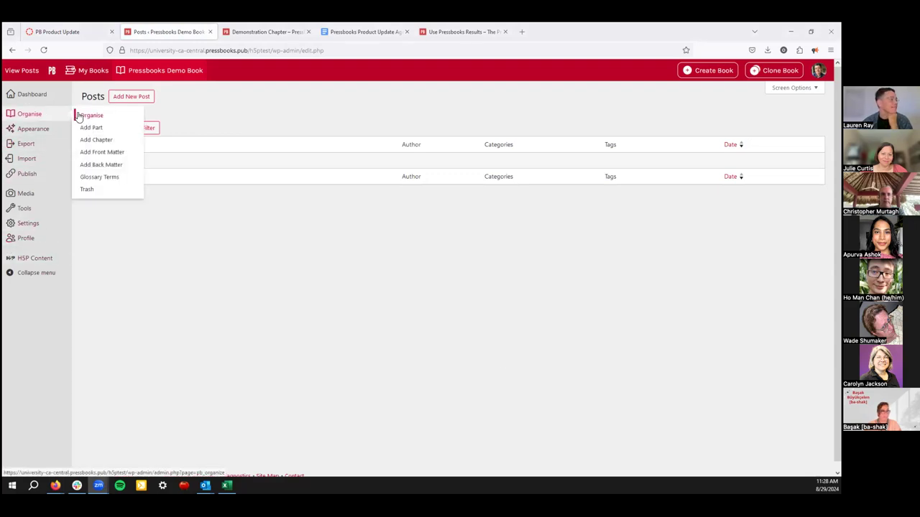
click(110, 128)
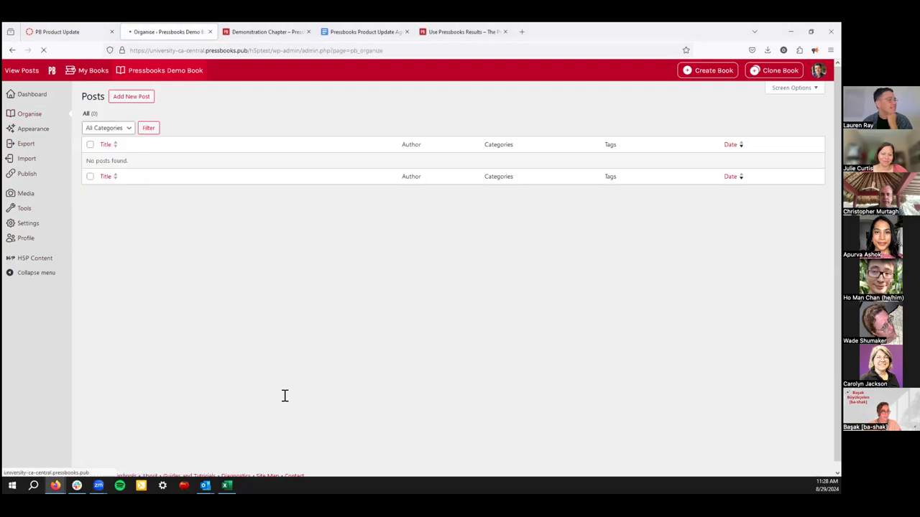
scroll(285, 395, down, 3)
scroll(285, 395, down, 5)
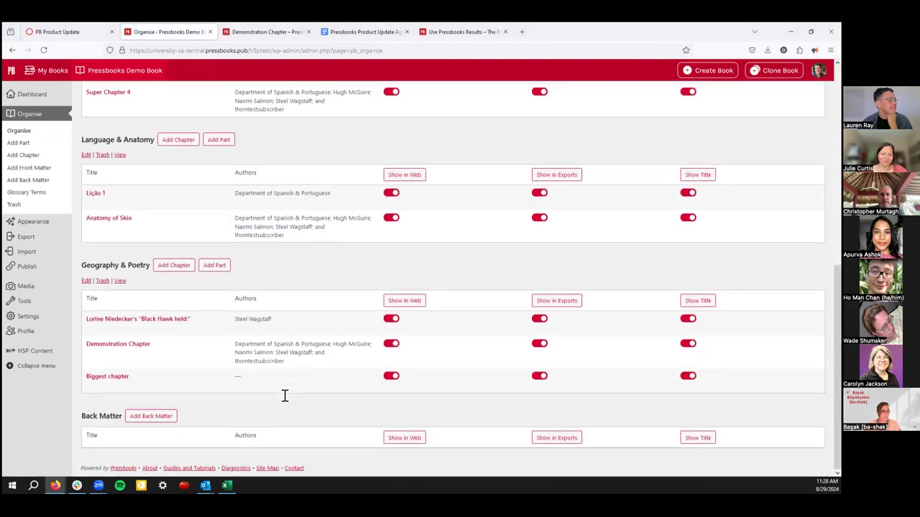
click(128, 349)
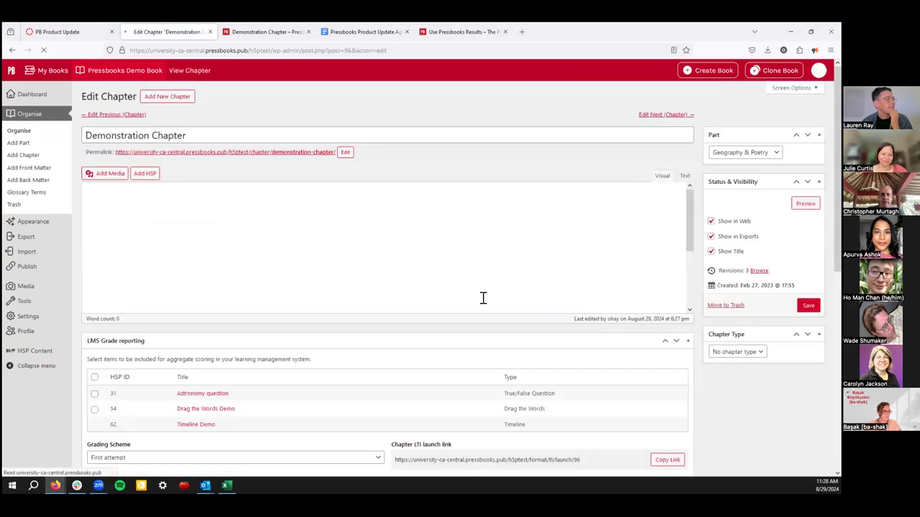
Include all gradable H5P activities in the chapter's LMS Grade reporting: Astronomy question and Drag the Words Demo.
scroll(400, 332, down, 2)
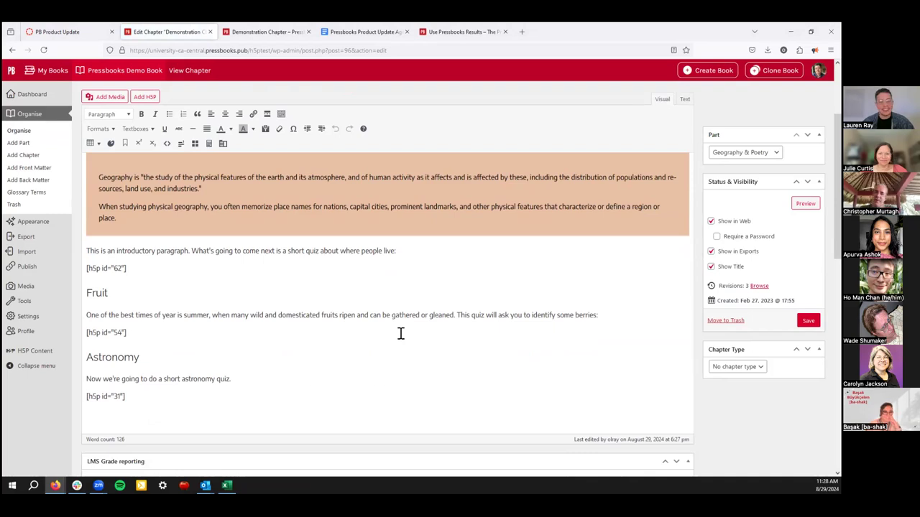
scroll(519, 330, down, 2)
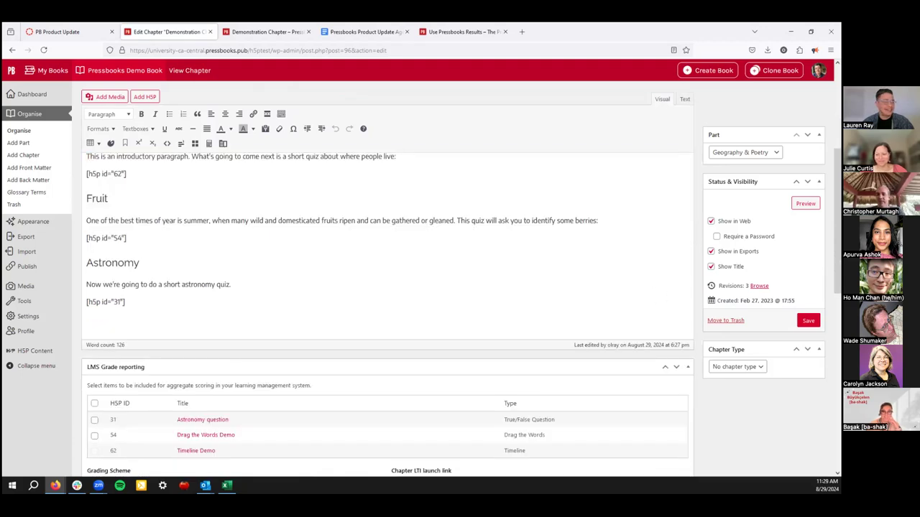
scroll(596, 340, down, 2)
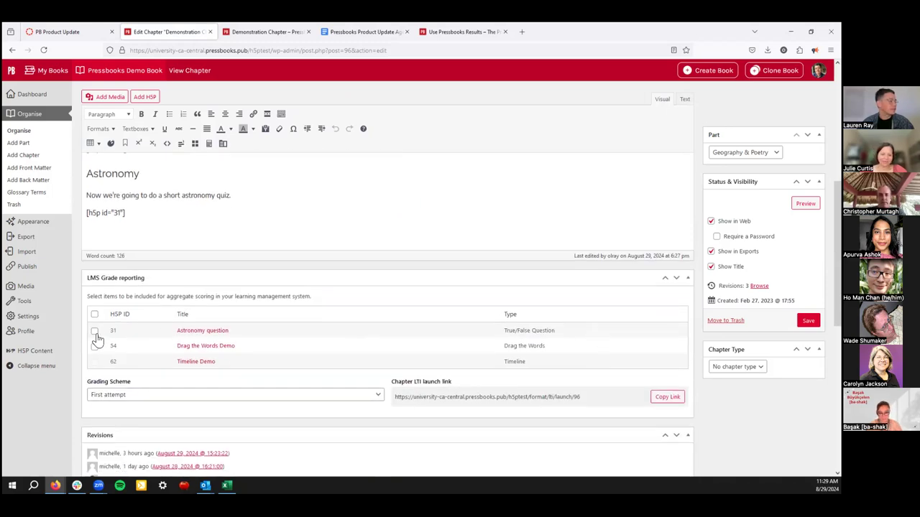
scroll(276, 340, down, 1)
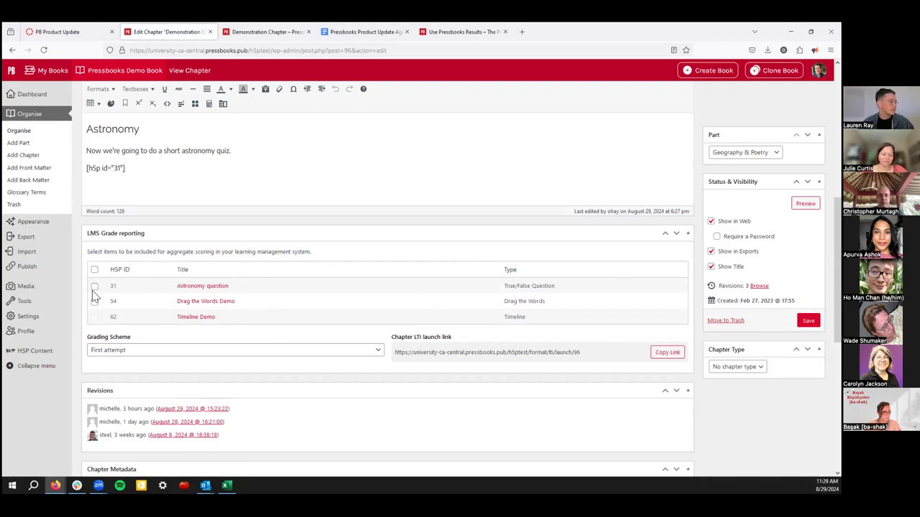
click(94, 269)
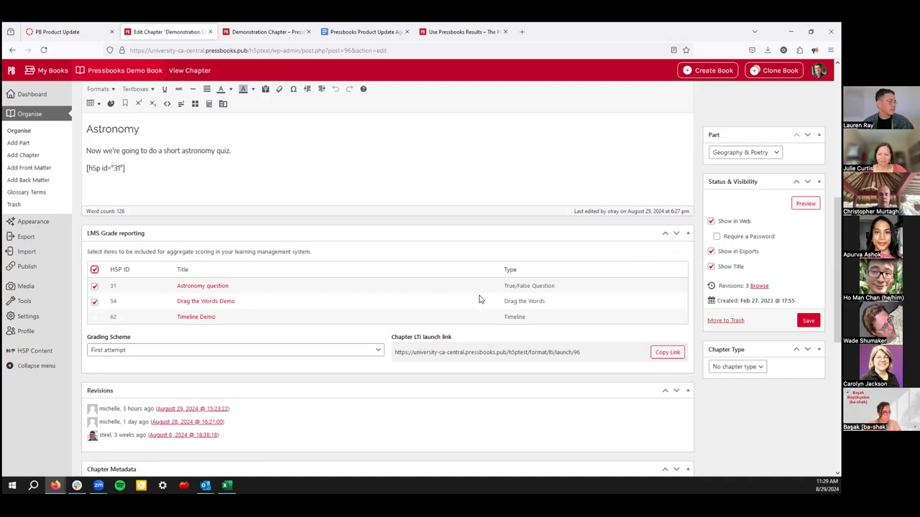
Set the chapter's LMS grading scheme to Last attempt and save the chapter.
scroll(480, 300, down, 1)
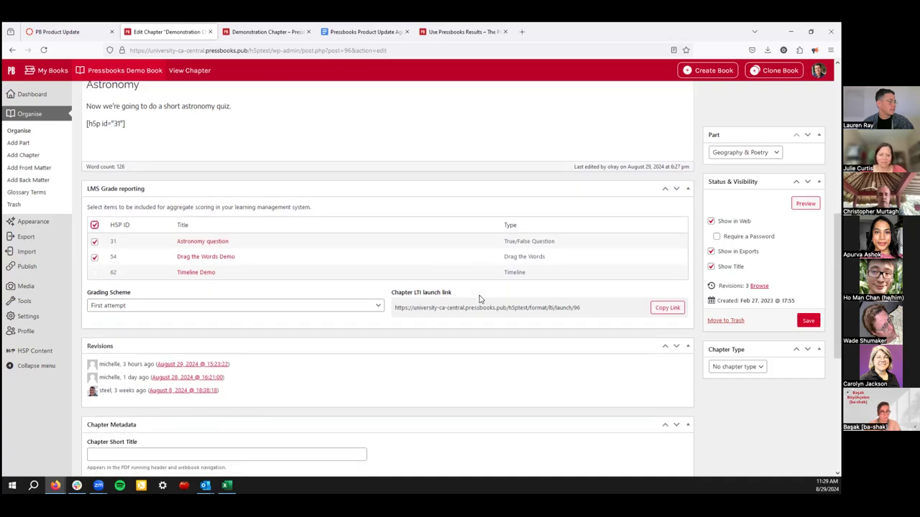
click(379, 309)
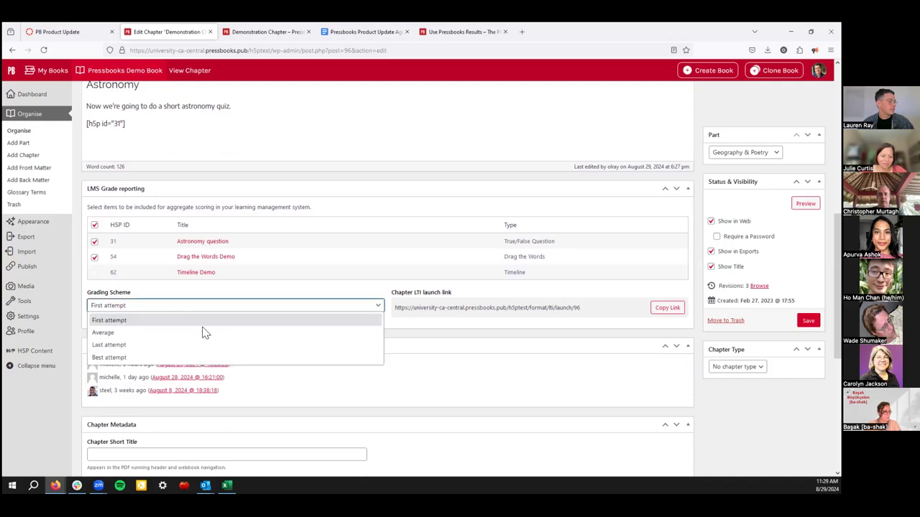
click(143, 345)
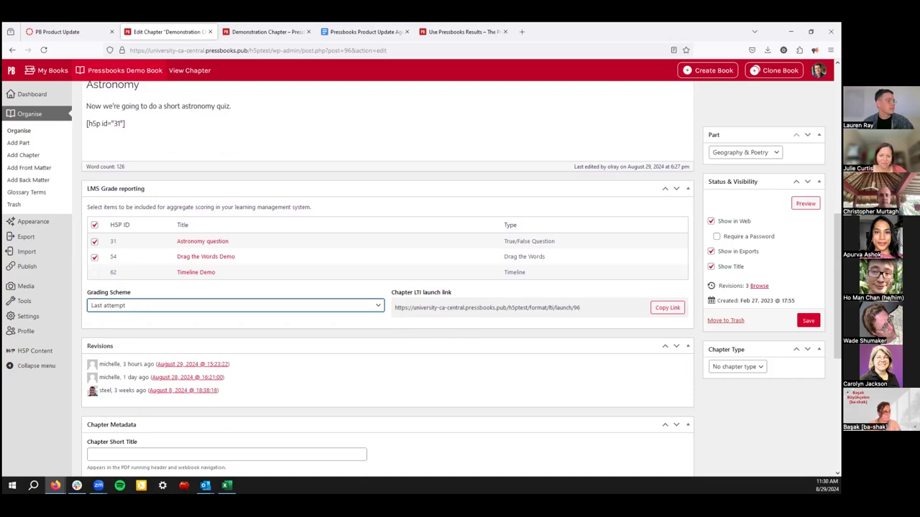
click(807, 321)
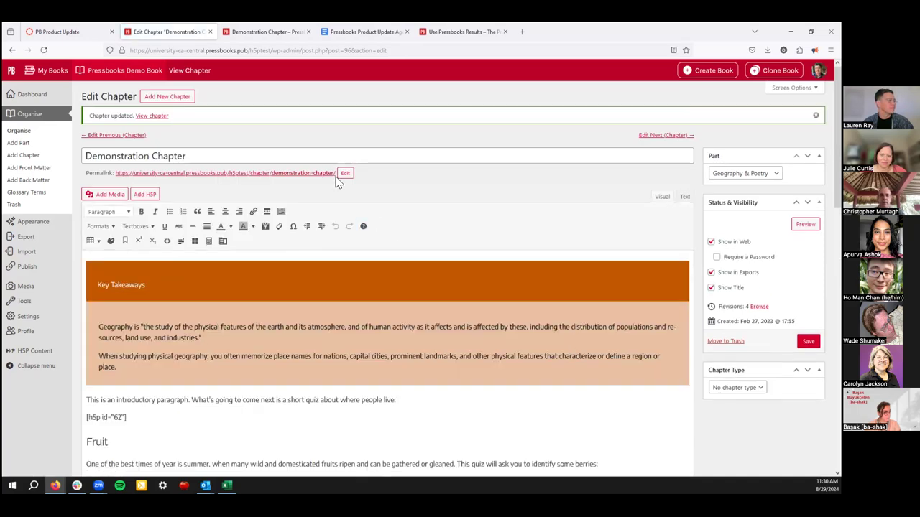
Switch to the PB course in Canvas and create a new module named Pressbooks Demo.
click(54, 32)
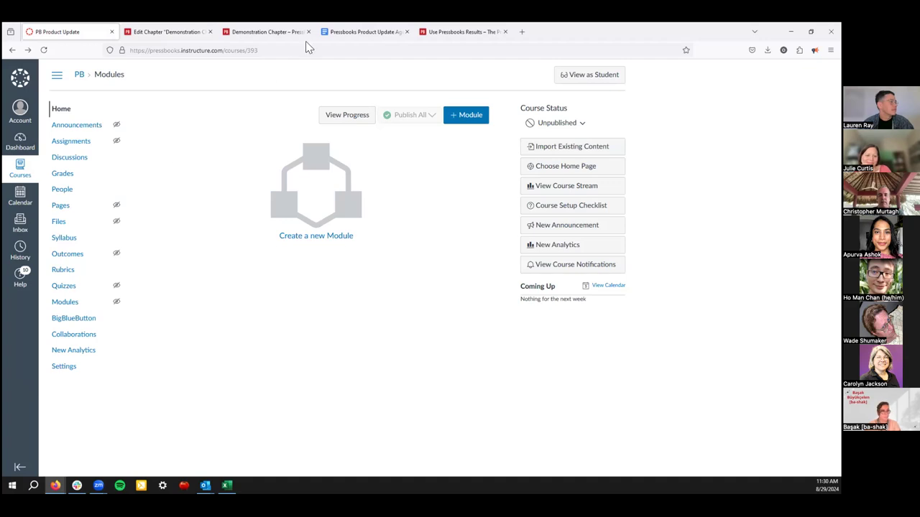
click(286, 50)
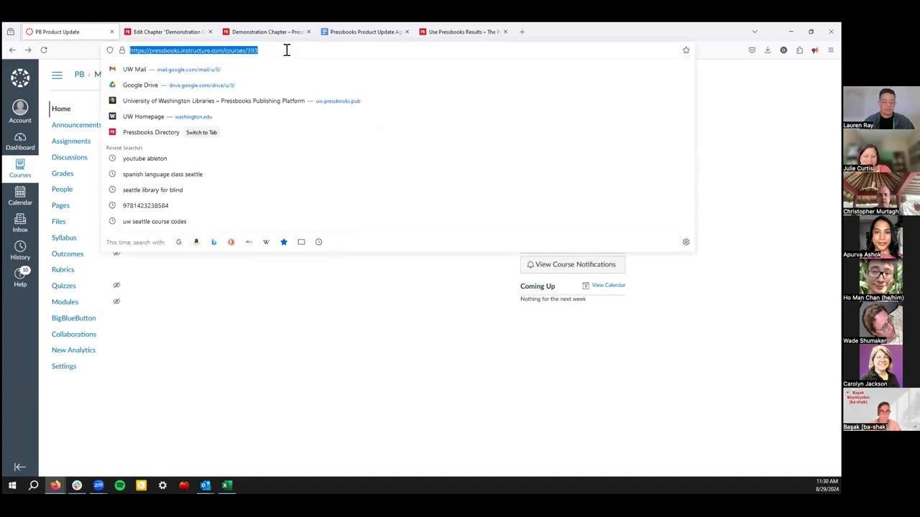
key(Return)
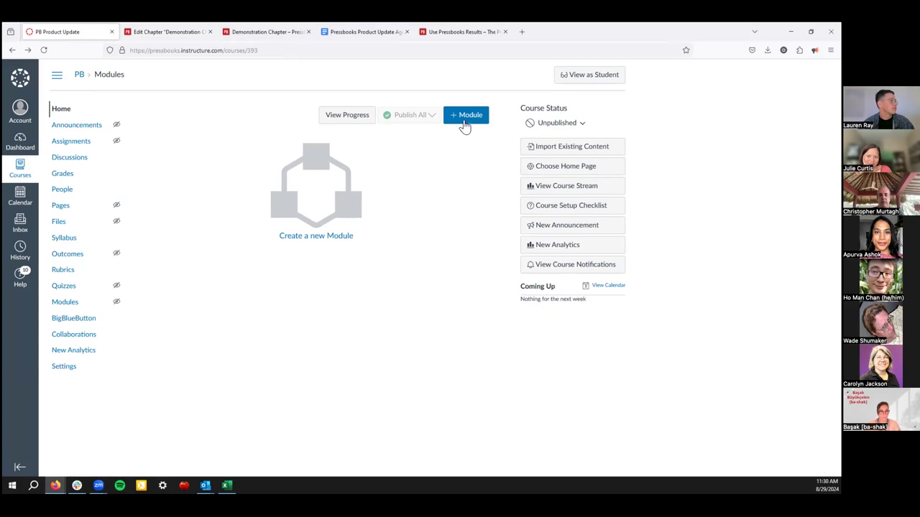
click(300, 238)
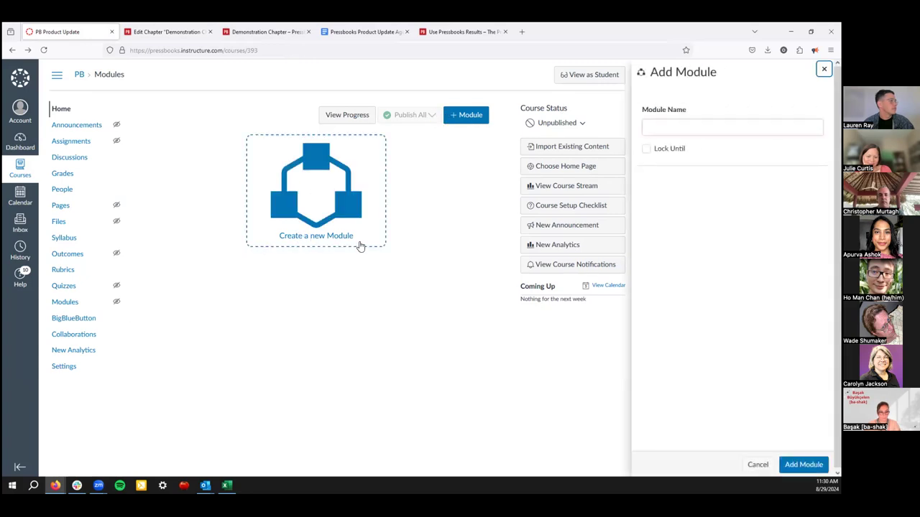
click(676, 127)
text(Pressbooks Demo)
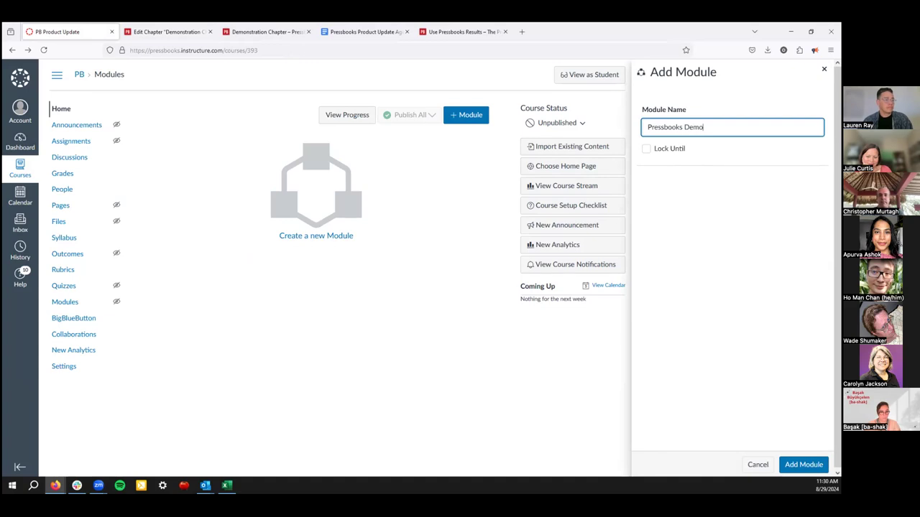
click(804, 465)
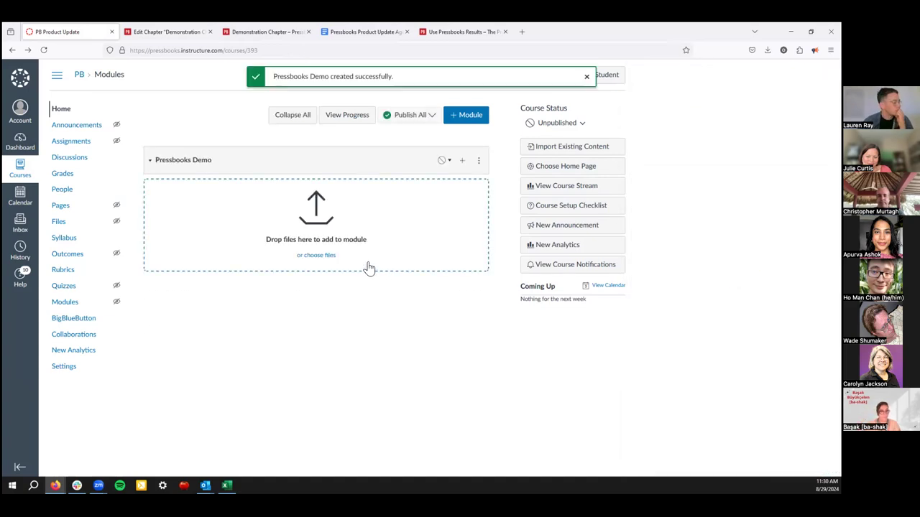
Start adding an External Tool item to the Pressbooks Demo module and launch the university-ca-central - Pressbooks Content Selector.
click(463, 161)
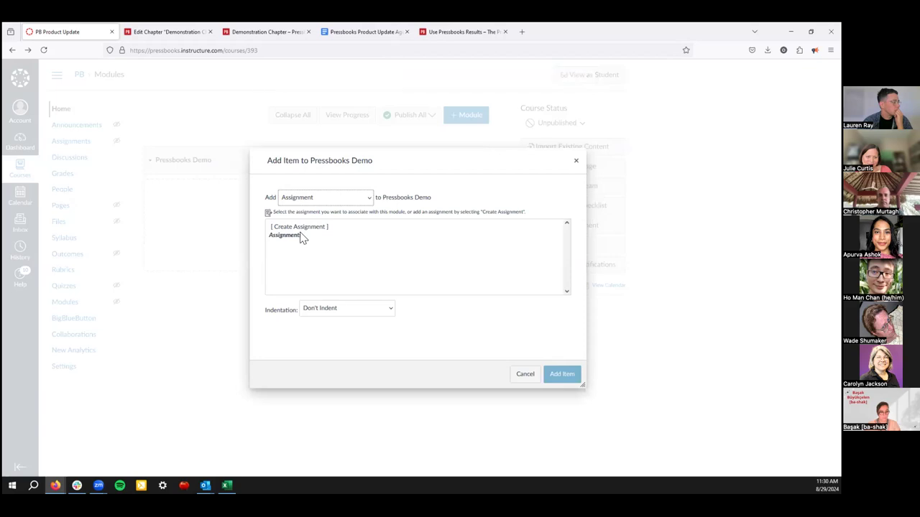
click(366, 199)
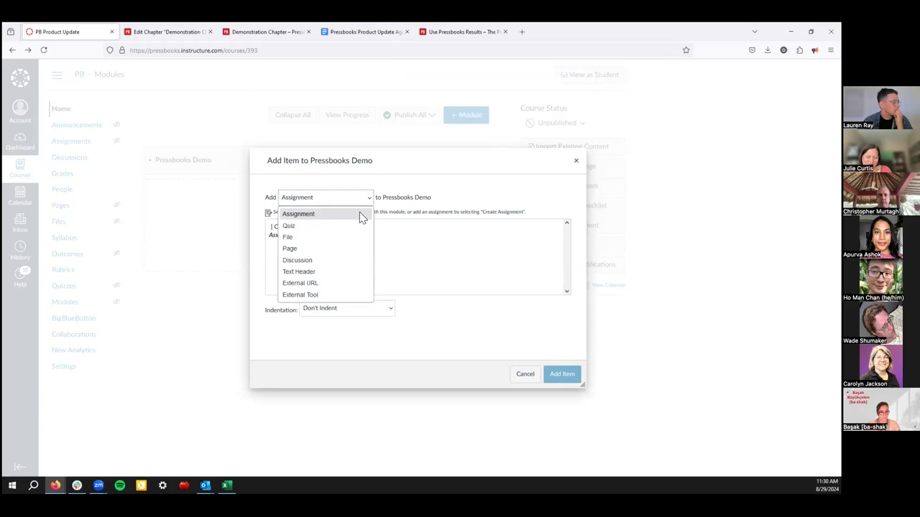
click(319, 296)
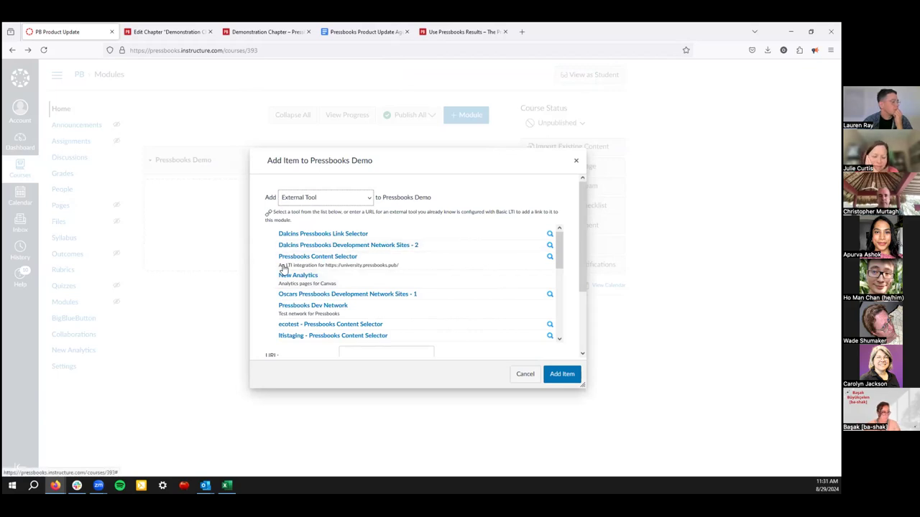
scroll(283, 269, down, 1)
scroll(284, 269, down, 1)
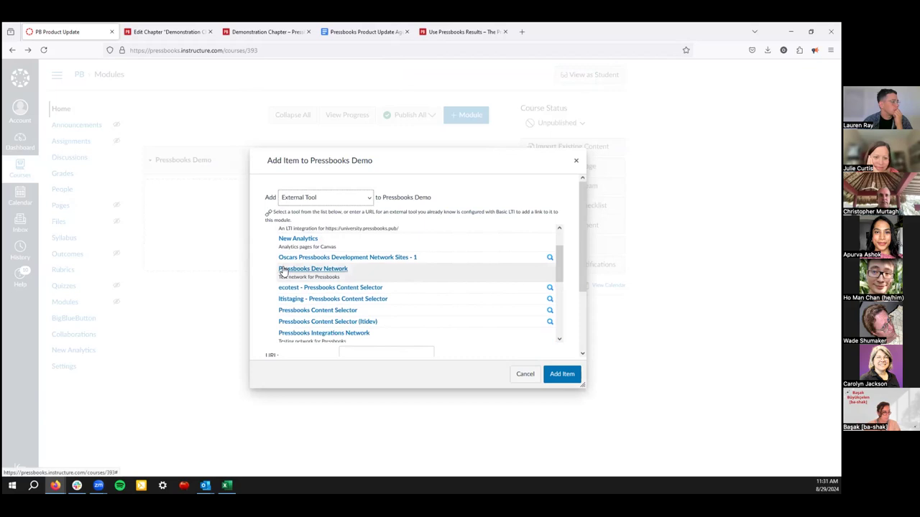
scroll(284, 260, down, 2)
scroll(396, 234, down, 5)
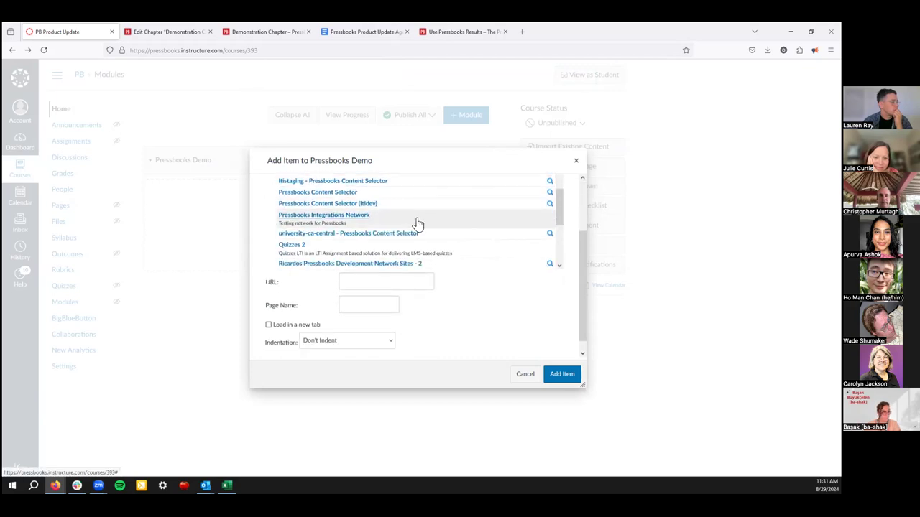
scroll(462, 263, up, 5)
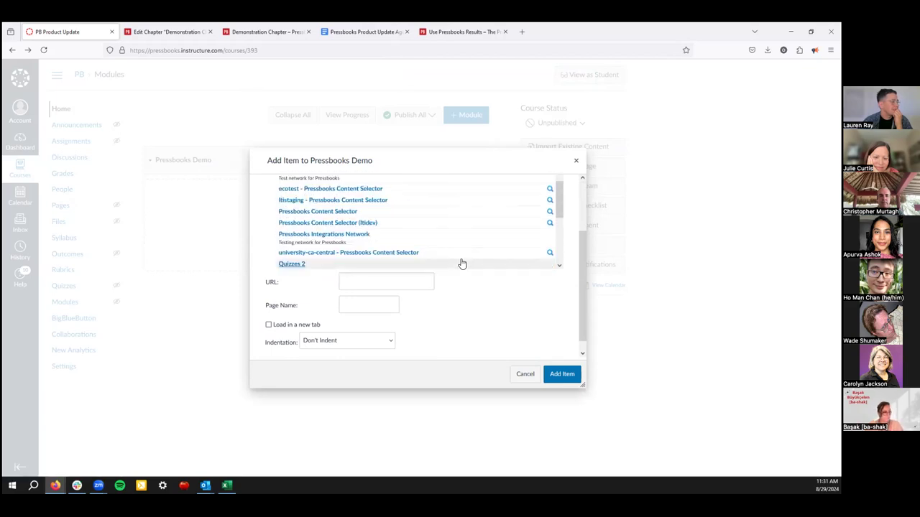
scroll(439, 257, down, 3)
scroll(439, 253, up, 2)
scroll(439, 252, up, 4)
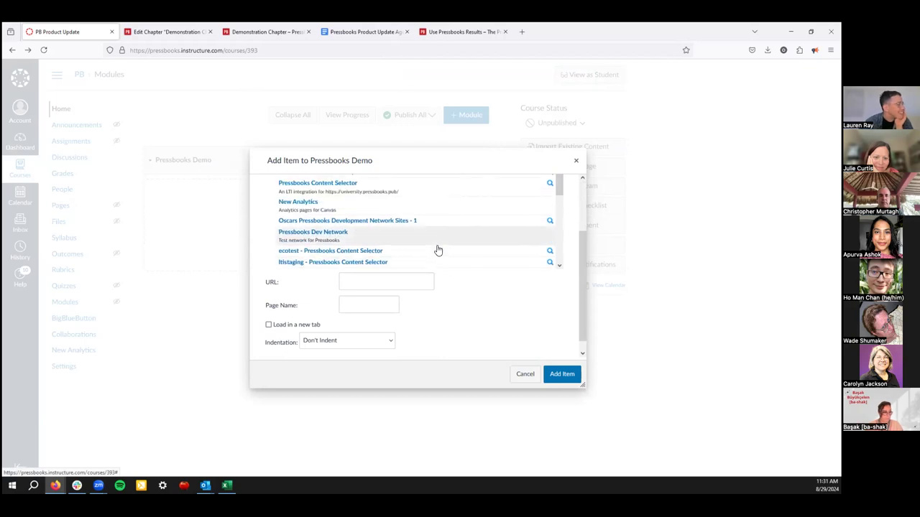
scroll(438, 249, down, 2)
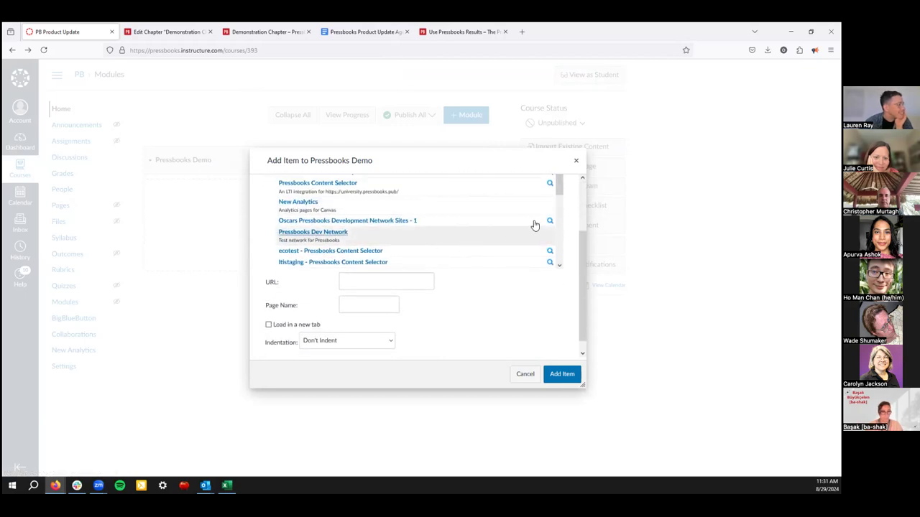
drag(560, 194, 563, 229)
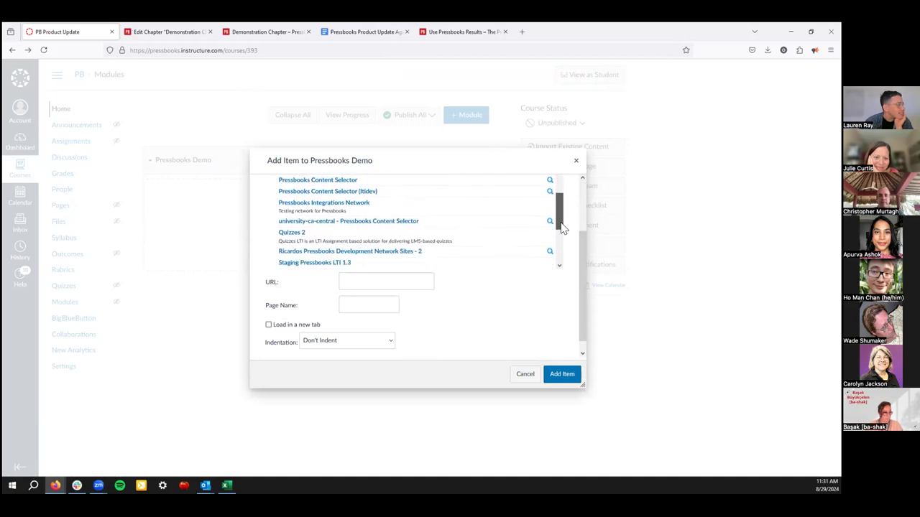
click(368, 225)
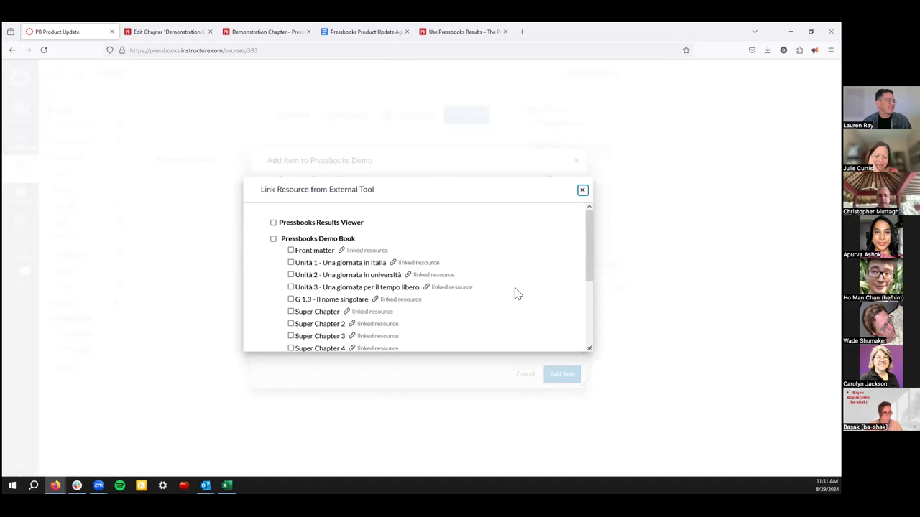
Select the Pressbooks Results Viewer and the graded Demonstration Chapter from Pressbooks Demo Book and add them to the module.
scroll(514, 293, down, 1)
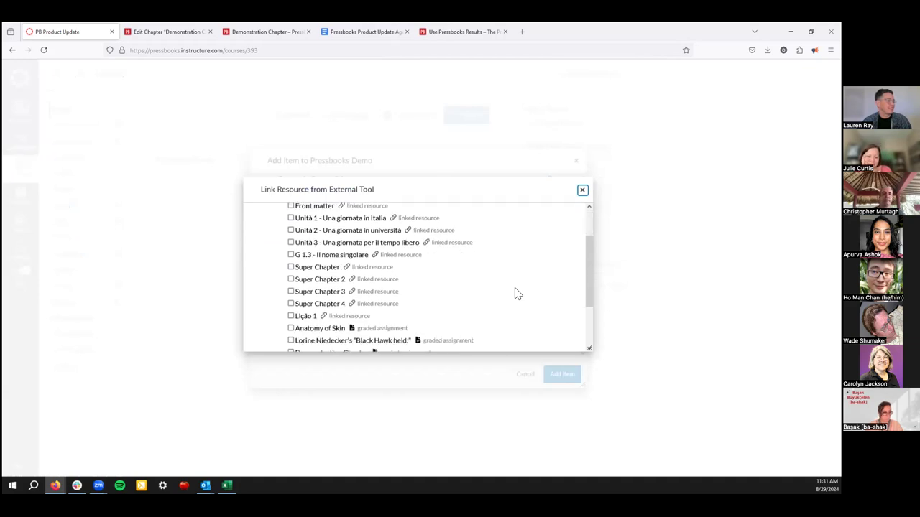
scroll(515, 293, down, 1)
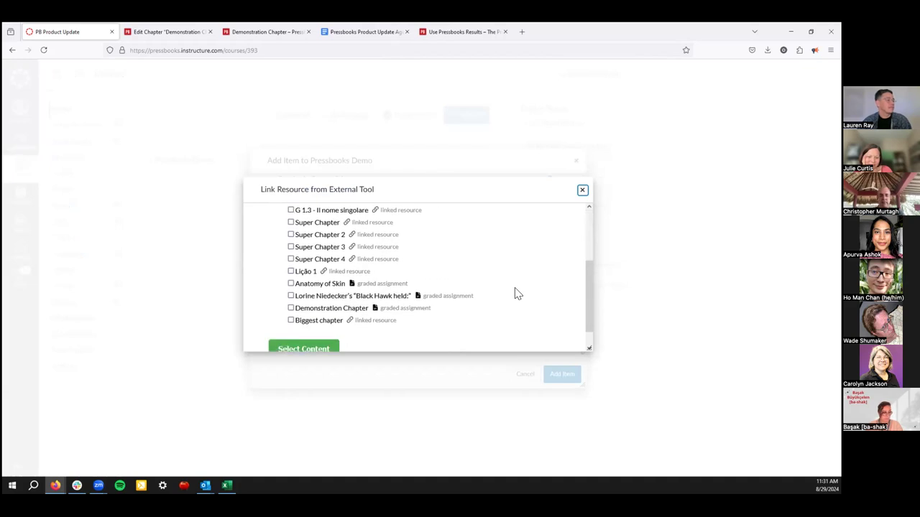
scroll(515, 293, up, 2)
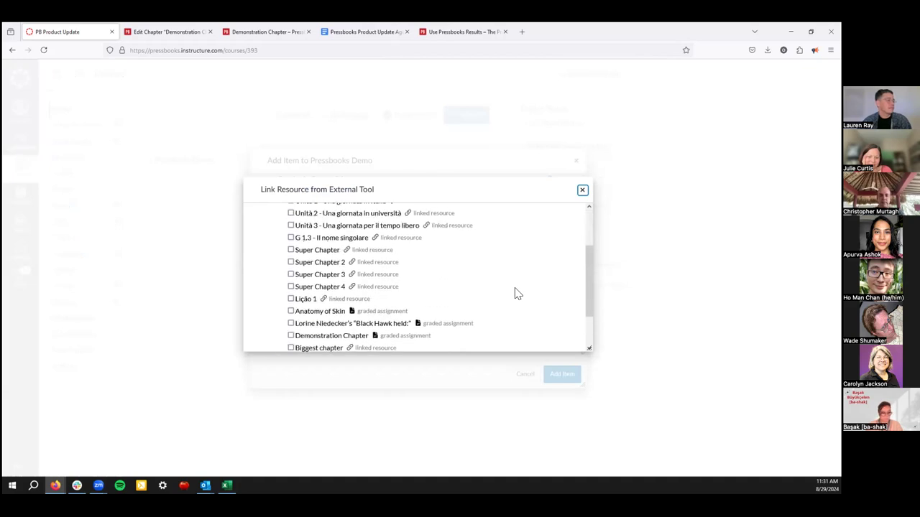
scroll(444, 296, down, 2)
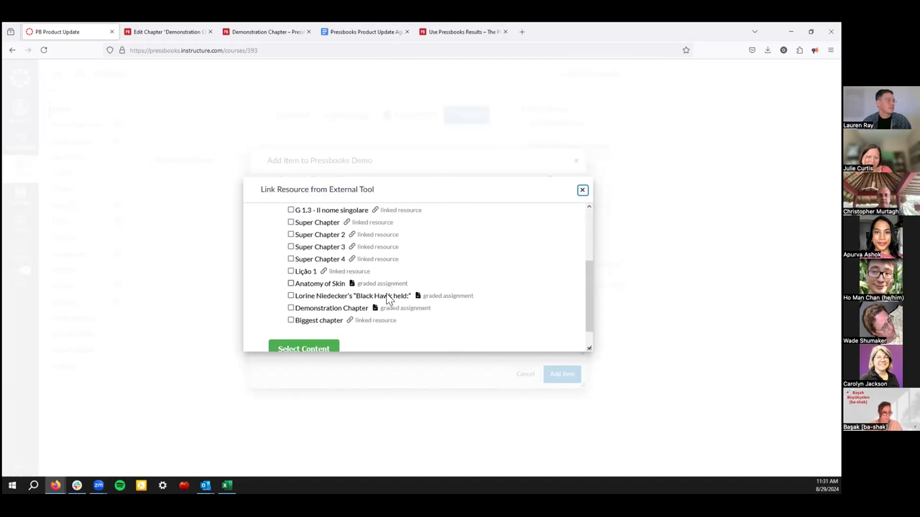
scroll(314, 302, down, 1)
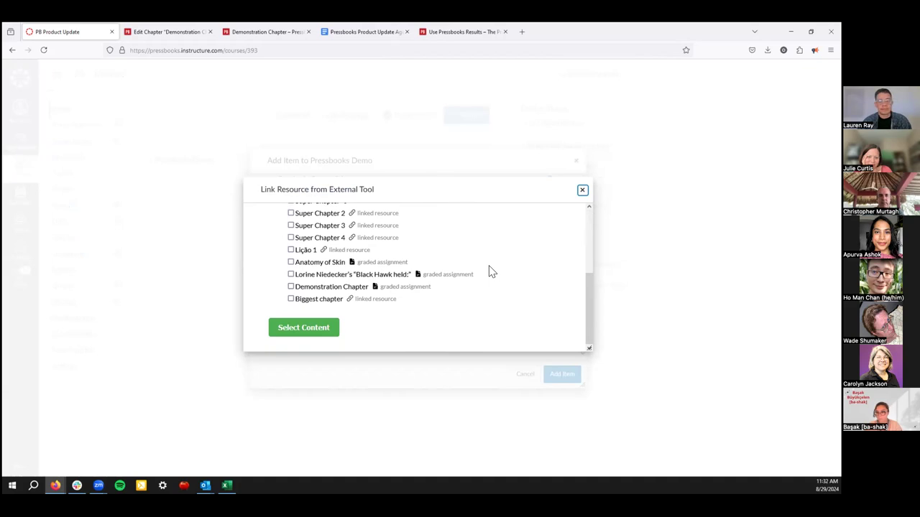
click(291, 287)
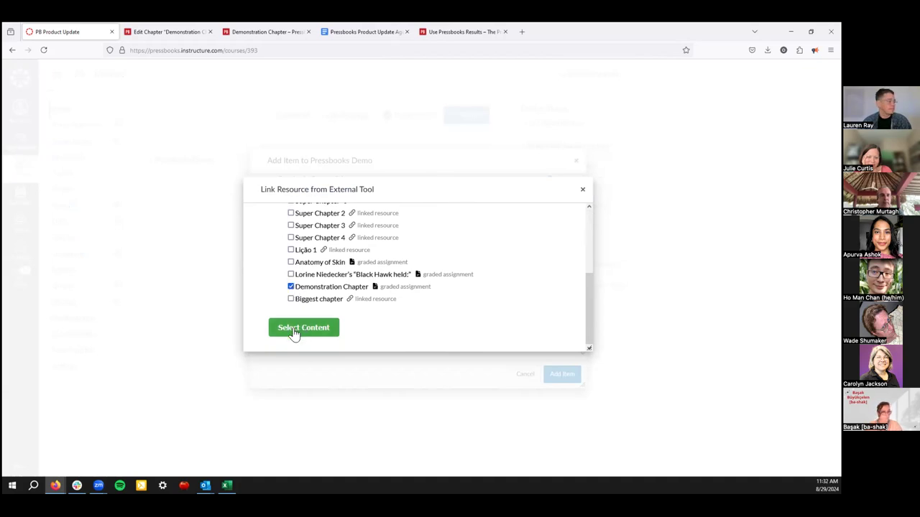
scroll(419, 314, up, 3)
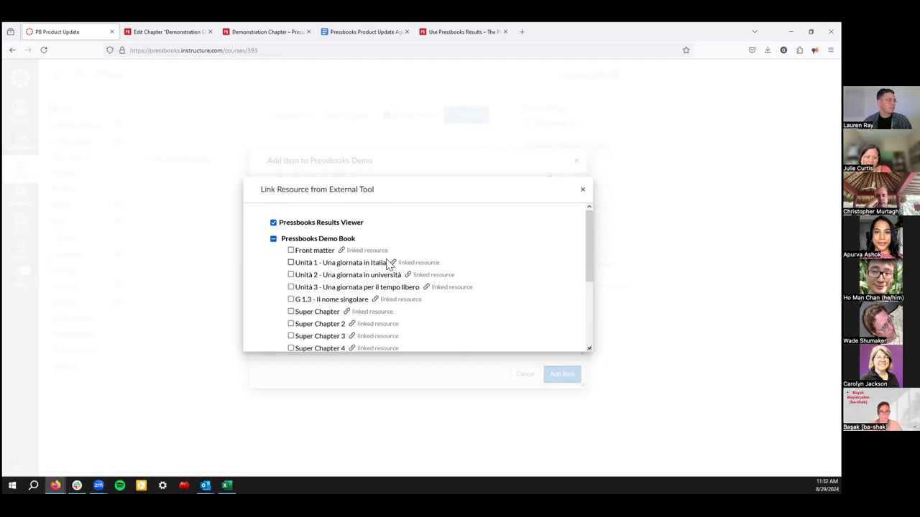
scroll(388, 265, down, 5)
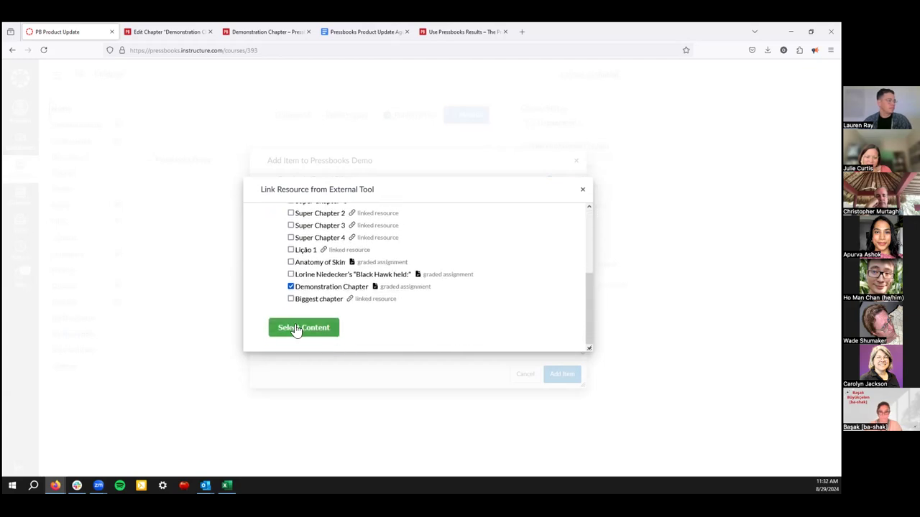
click(296, 329)
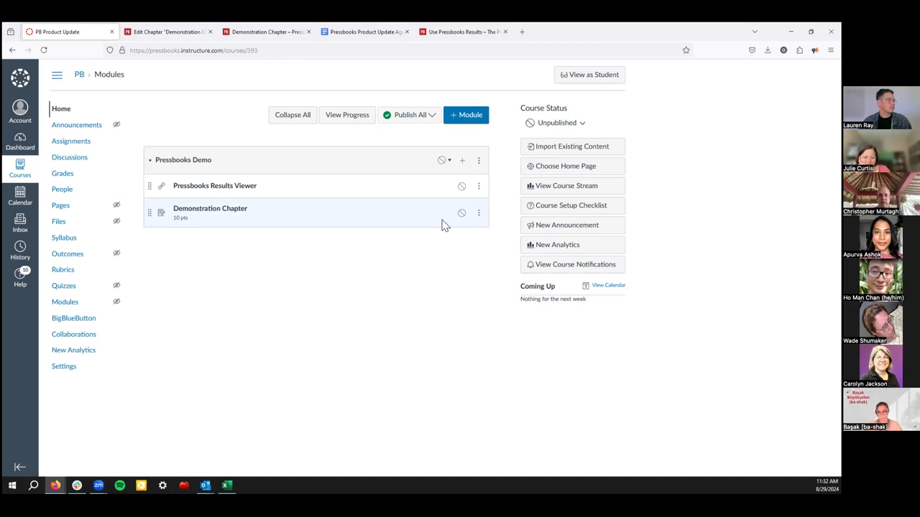
Publish all modules and items in the course, continuing through the confirmation.
mouse_move(158, 34)
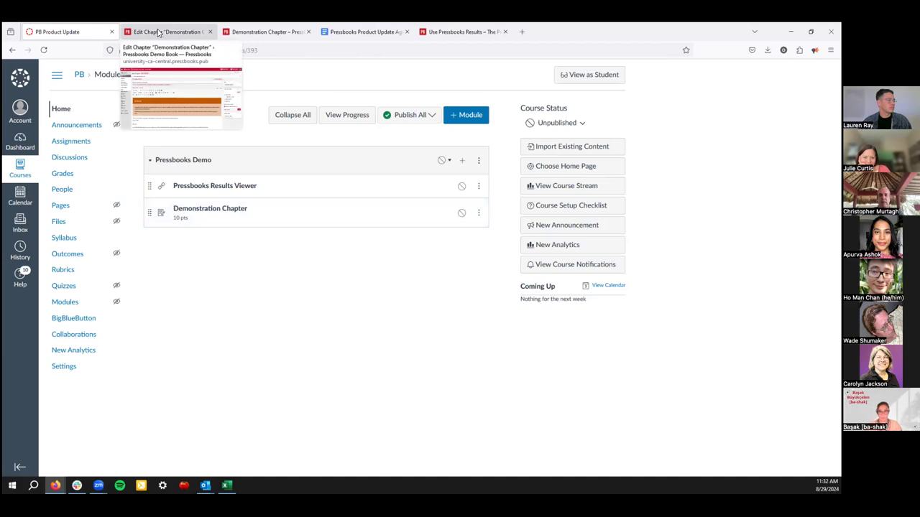
click(427, 120)
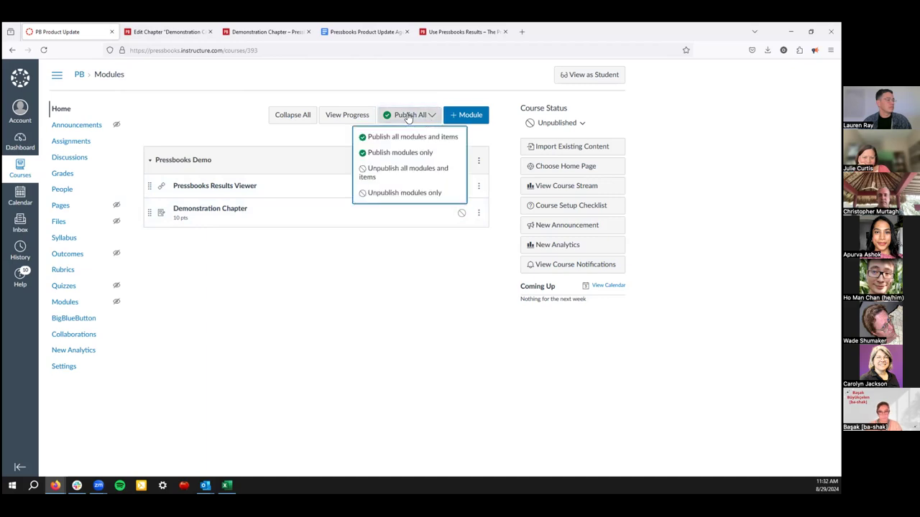
click(407, 117)
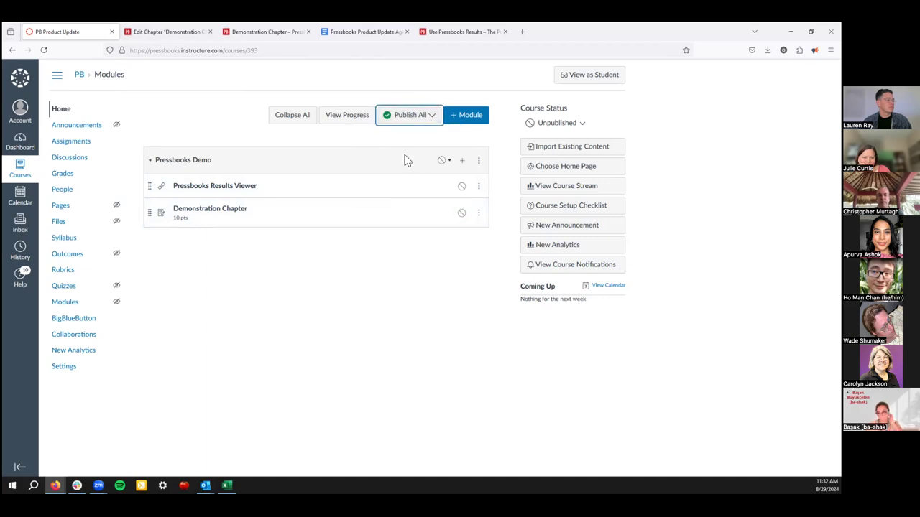
click(425, 124)
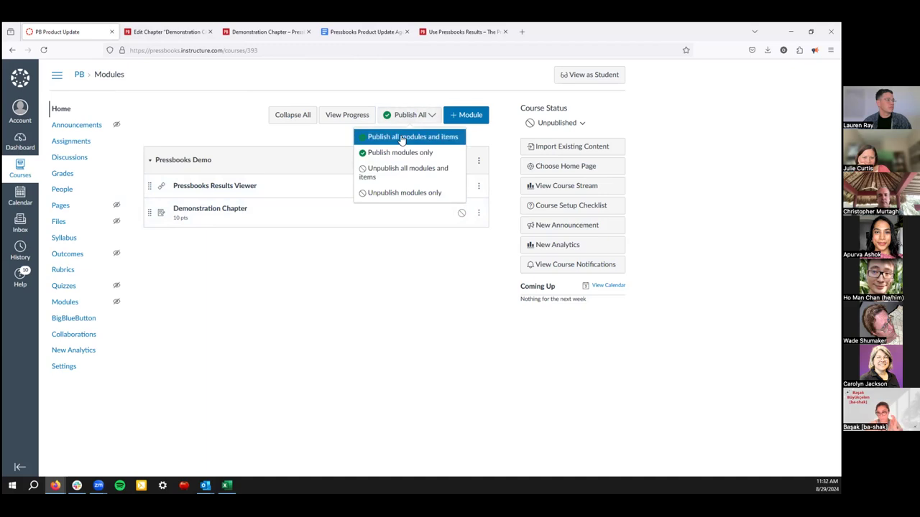
click(398, 139)
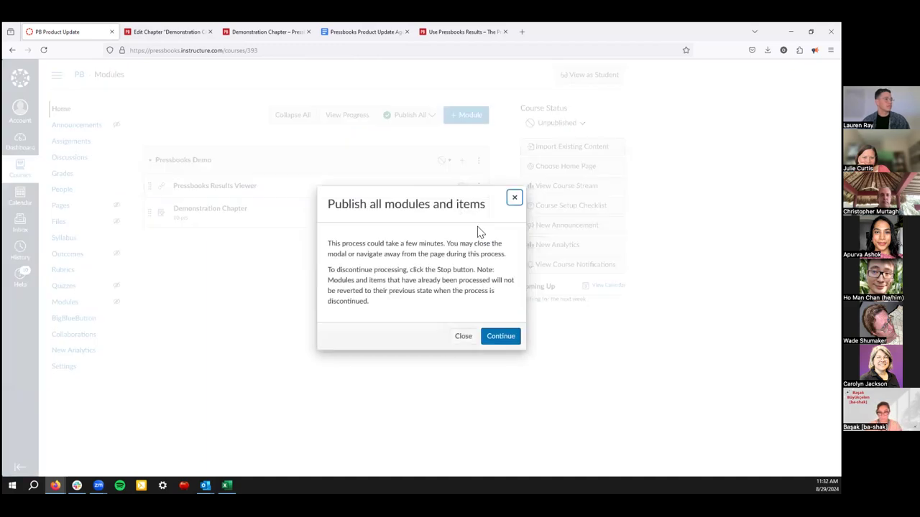
click(505, 337)
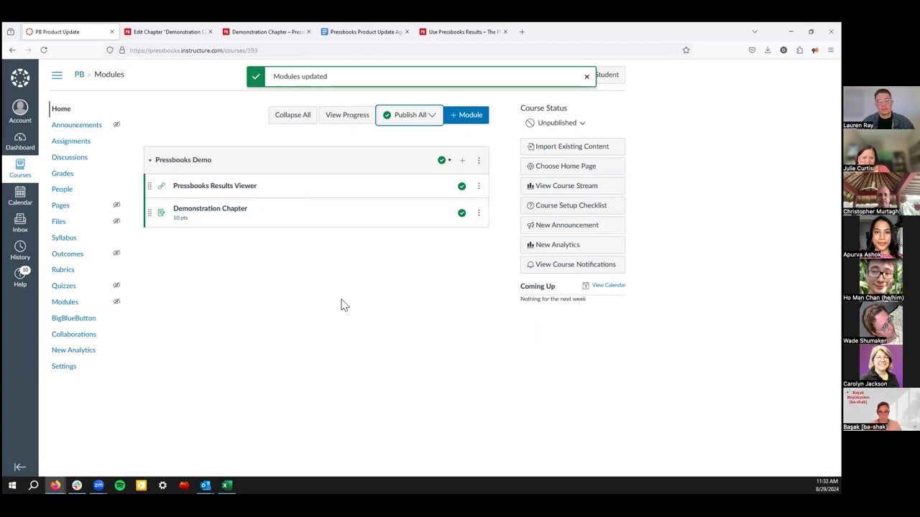
Open the Demonstration Chapter item in the Pressbooks Demo module and look through its embedded content.
click(214, 212)
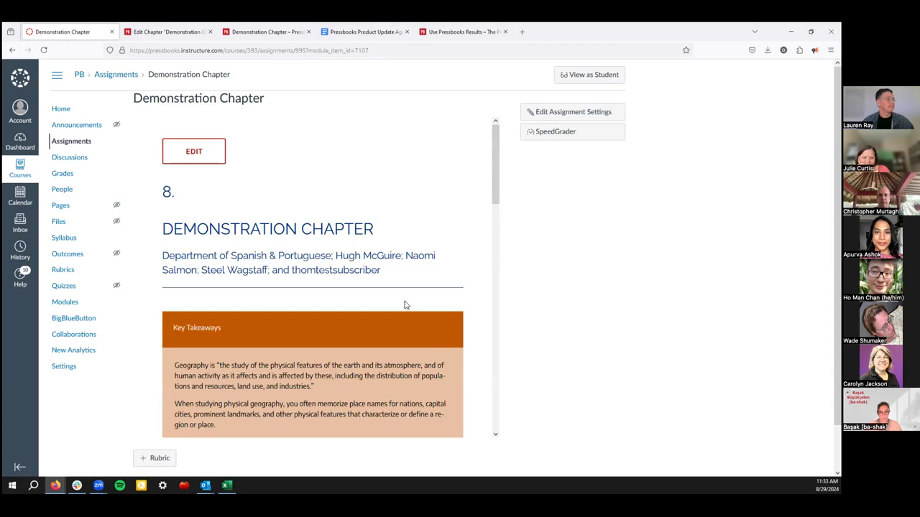
scroll(365, 326, down, 1)
scroll(365, 329, down, 4)
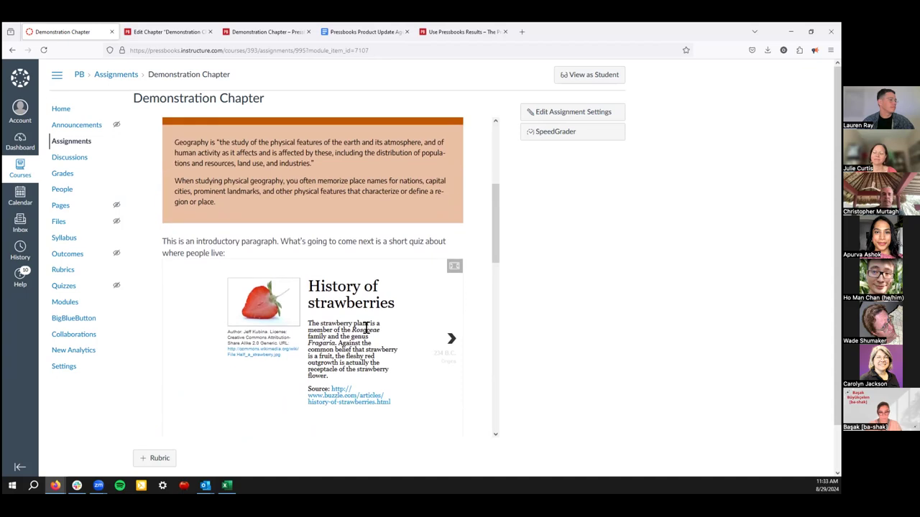
scroll(367, 328, down, 1)
scroll(366, 328, up, 5)
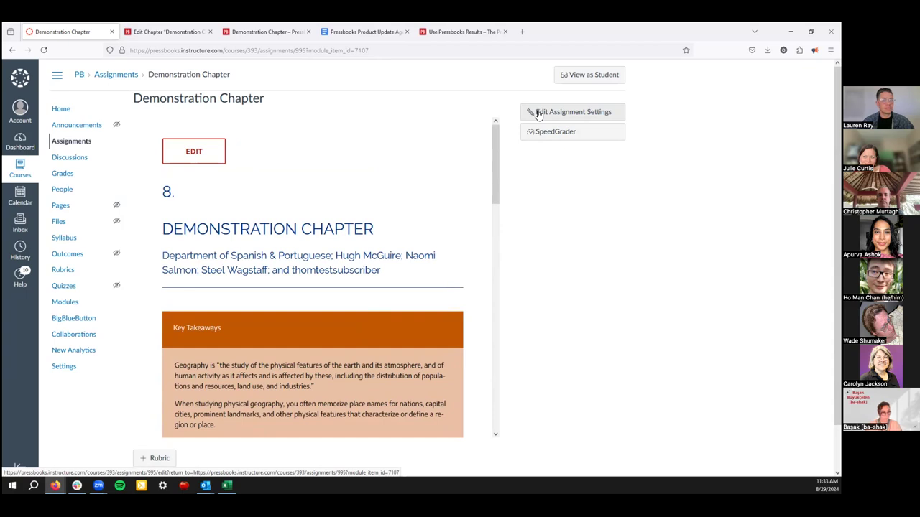
Open the assignment settings of Demonstration Chapter and review its points, grade display, submission type, external tool and allowed attempts.
click(560, 113)
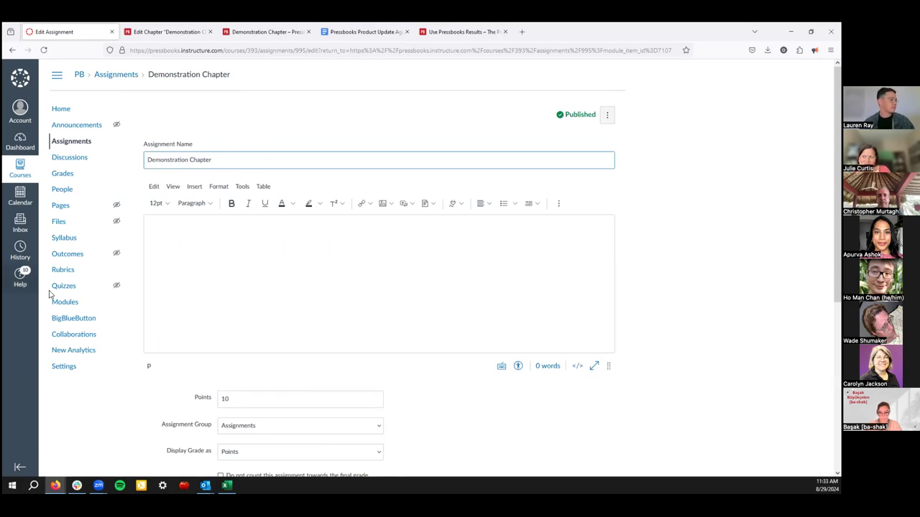
scroll(289, 294, down, 5)
scroll(289, 295, down, 2)
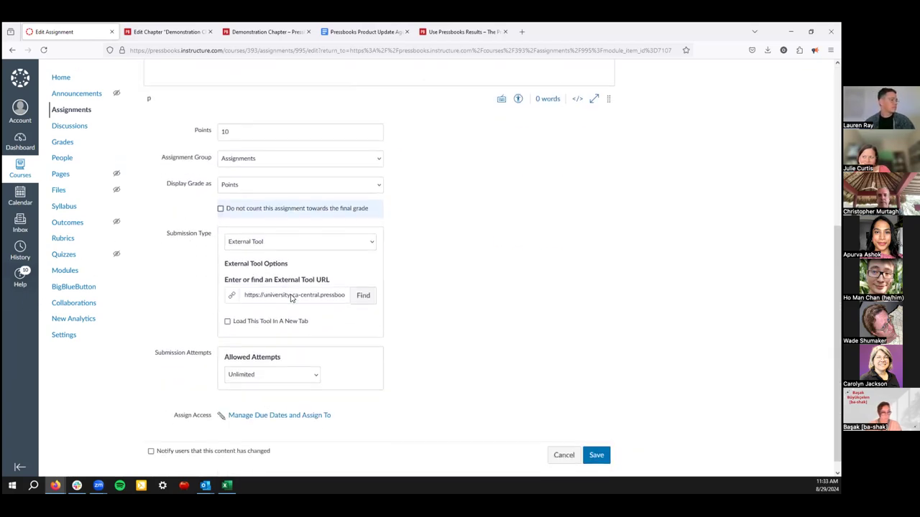
scroll(290, 295, up, 5)
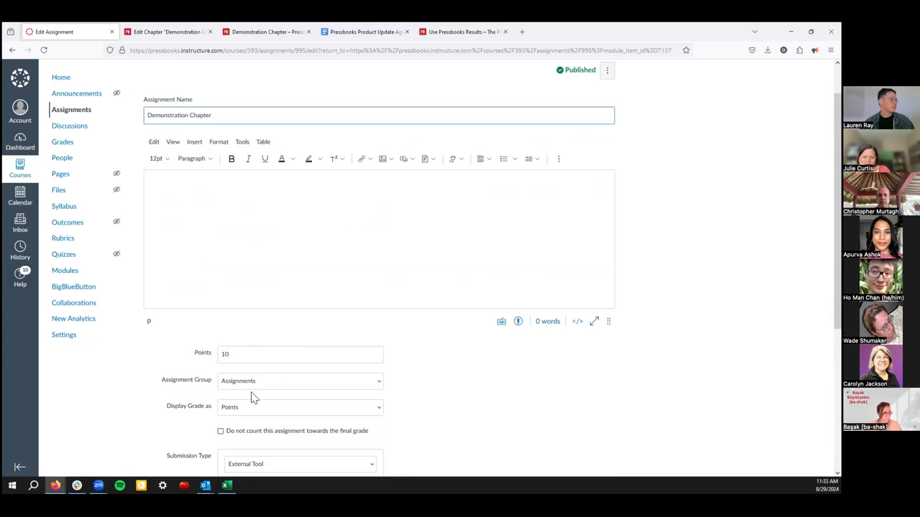
scroll(252, 398, down, 1)
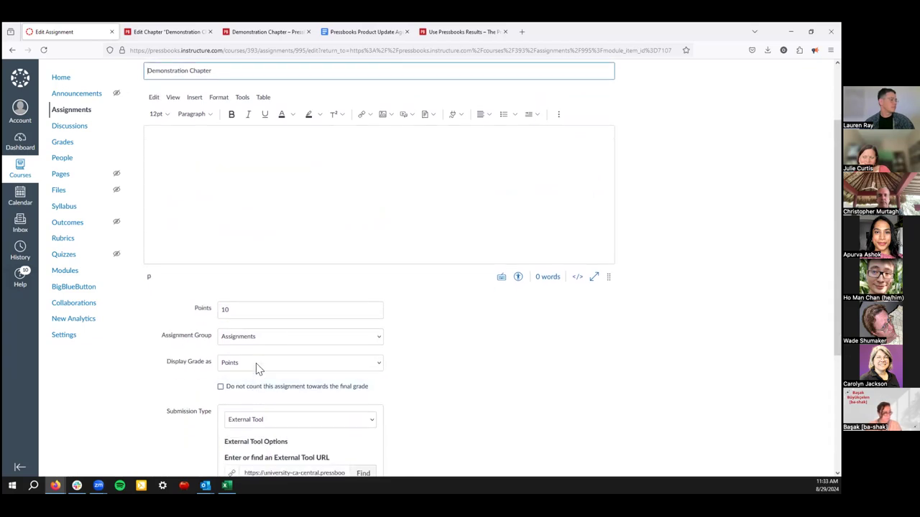
scroll(258, 368, down, 4)
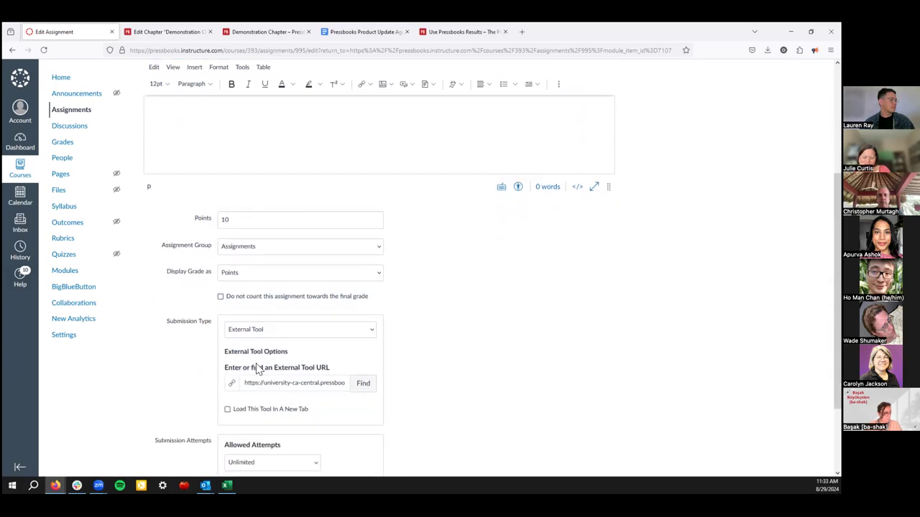
scroll(259, 369, down, 1)
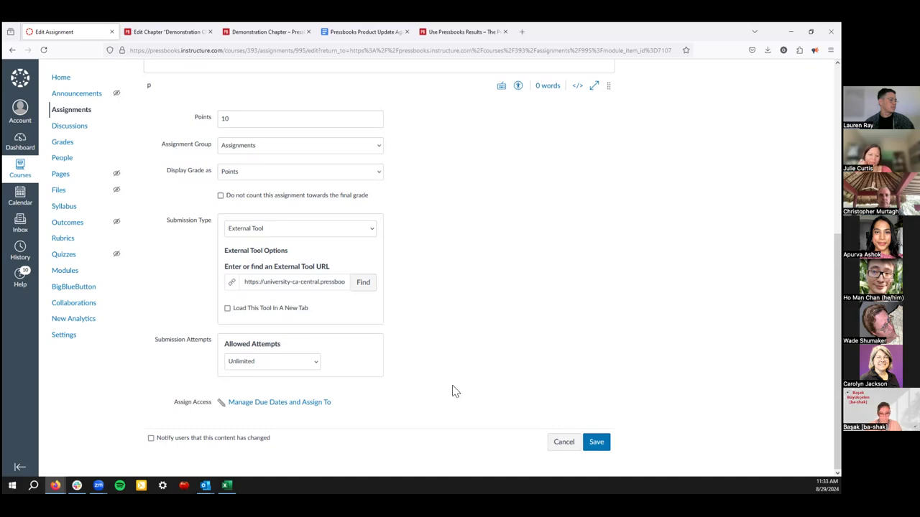
scroll(451, 391, up, 6)
scroll(452, 391, down, 6)
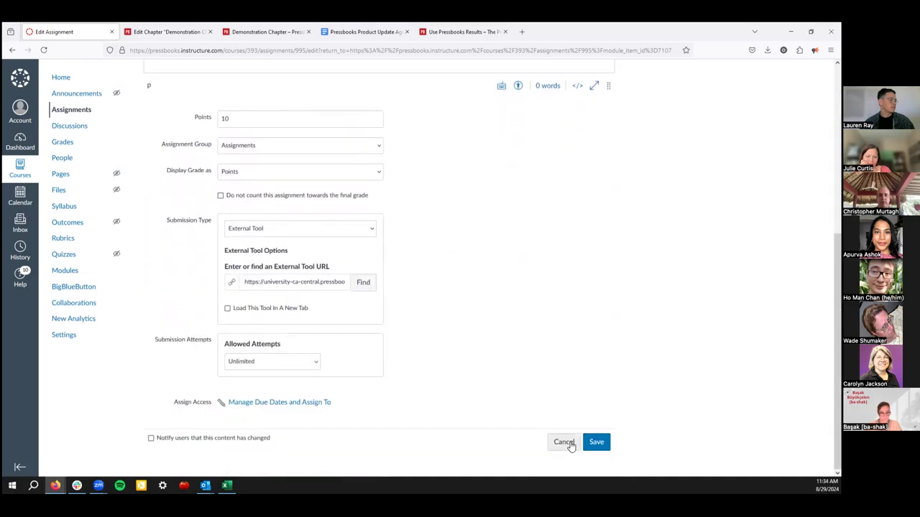
scroll(463, 352, up, 6)
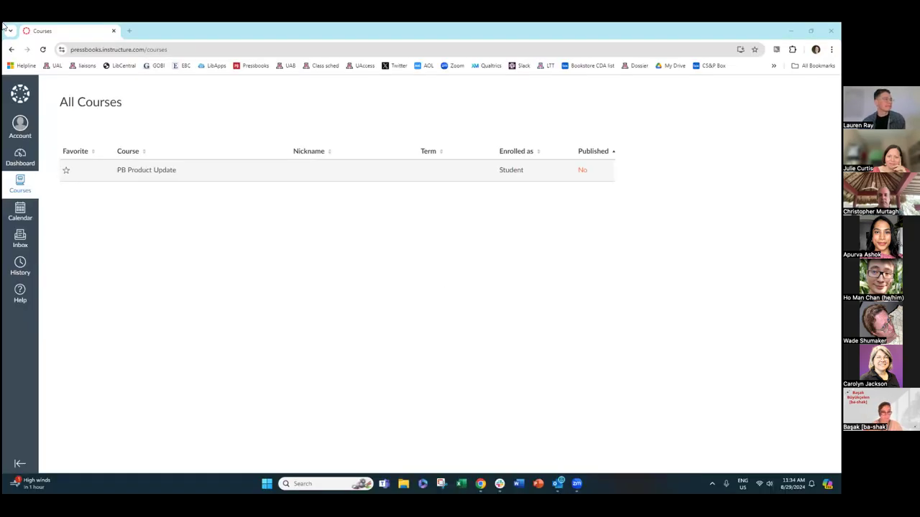
In the student's Canvas session, refresh the course list and open the PB Product Update course.
click(43, 49)
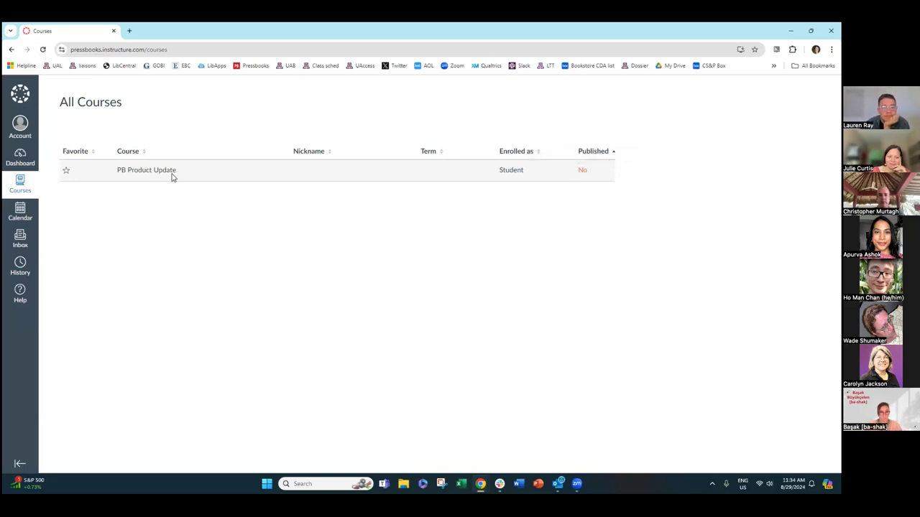
drag(155, 169, 158, 170)
click(43, 49)
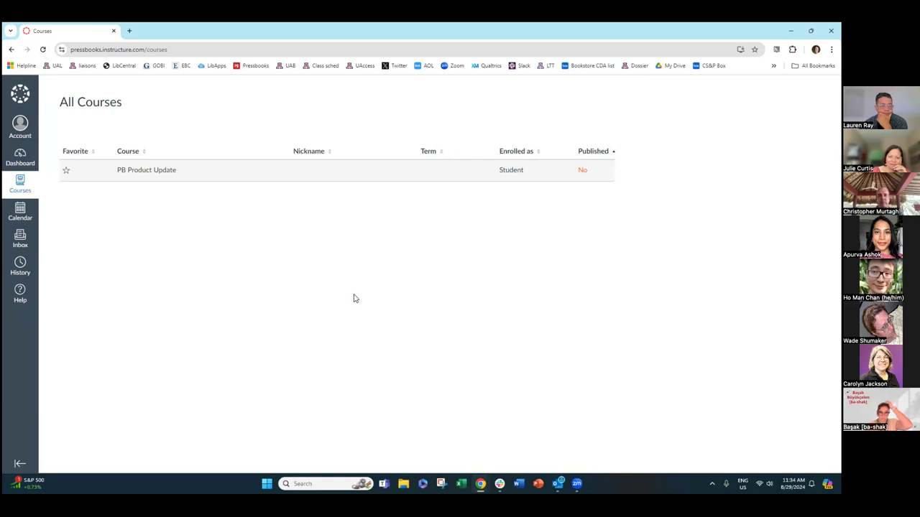
click(42, 50)
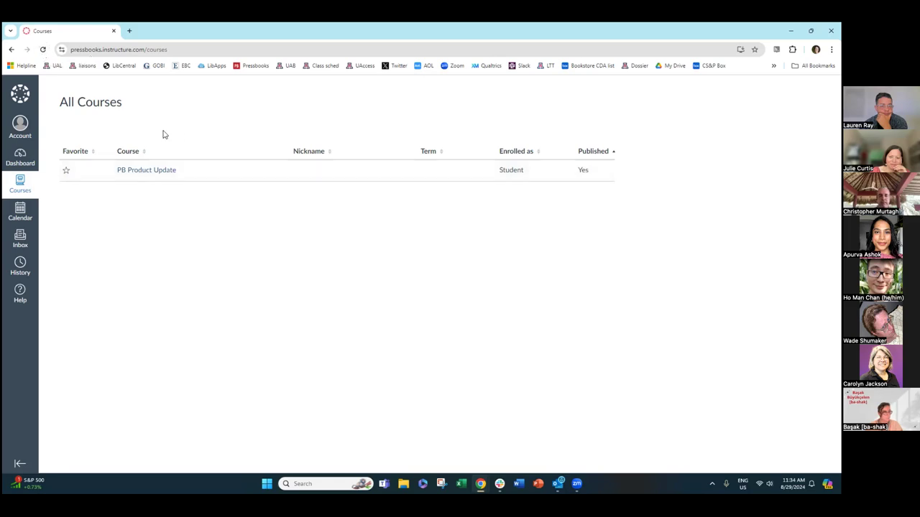
click(137, 171)
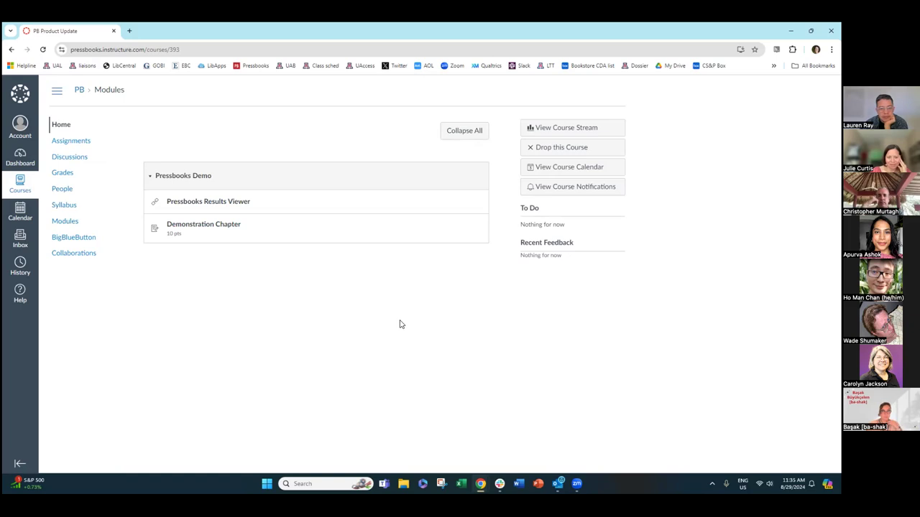
Open the Demonstration Chapter assignment as the student and go to the Fruit quiz.
click(208, 229)
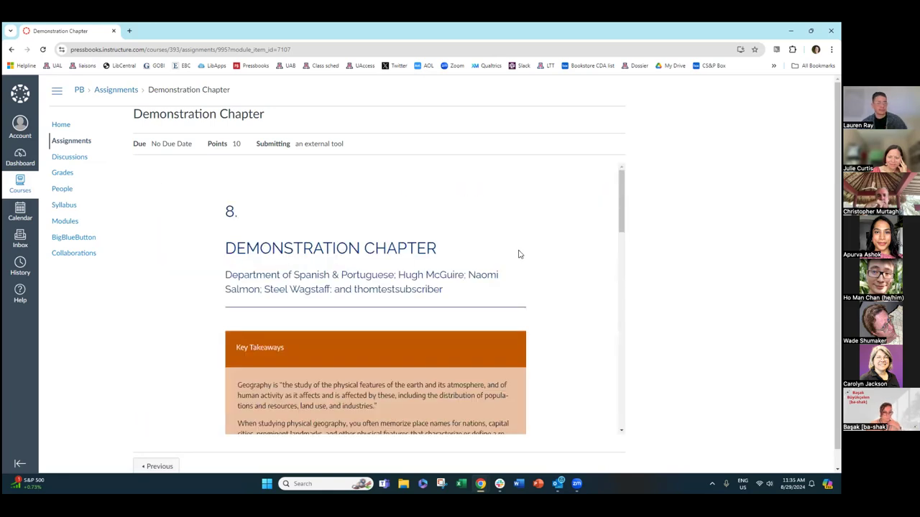
scroll(519, 254, down, 3)
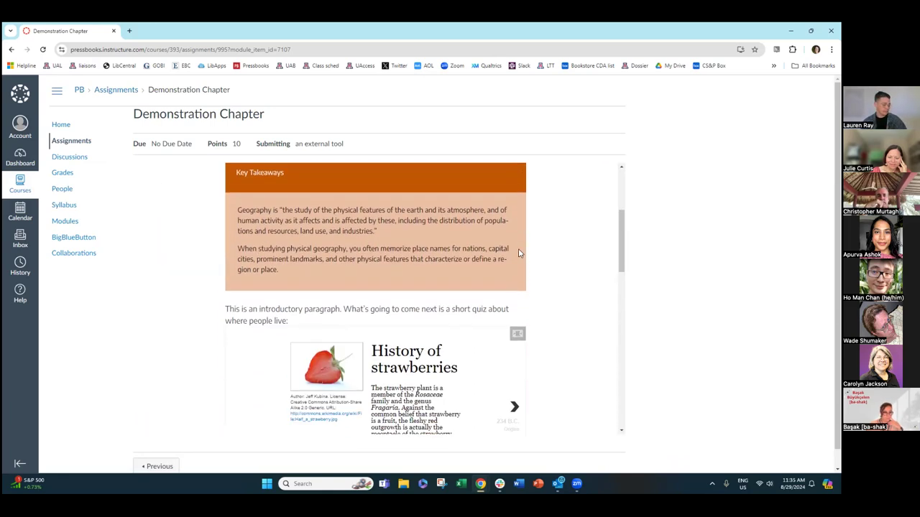
scroll(520, 254, down, 3)
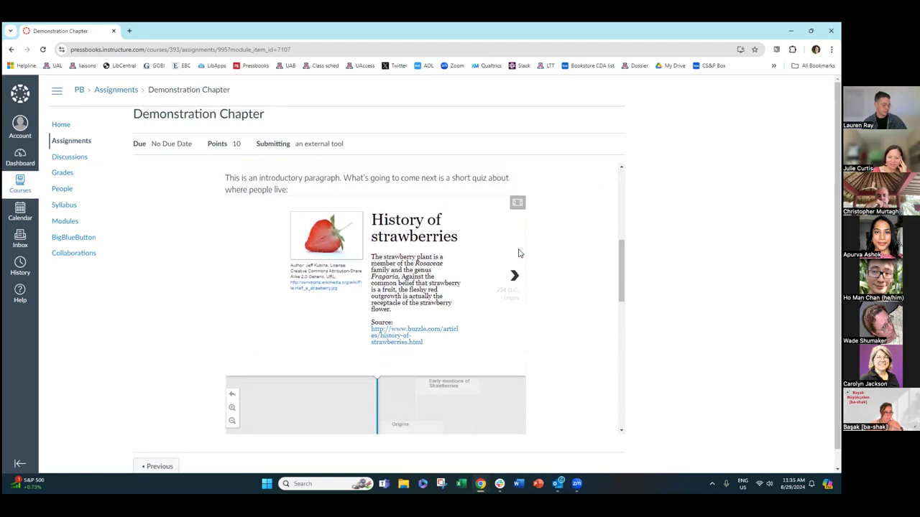
scroll(520, 254, down, 3)
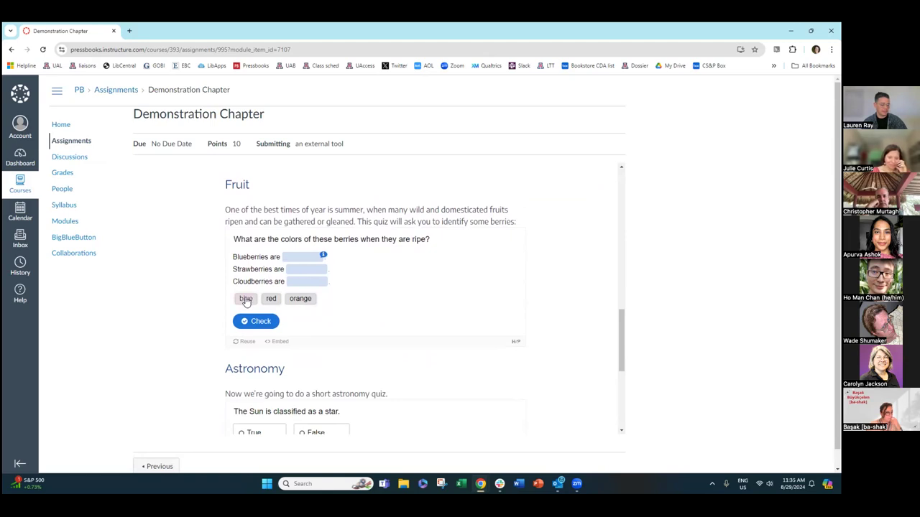
Answer the berry quiz with blue for blueberries, red for strawberries and orange for cloudberries, and check the answers.
drag(246, 301, 300, 263)
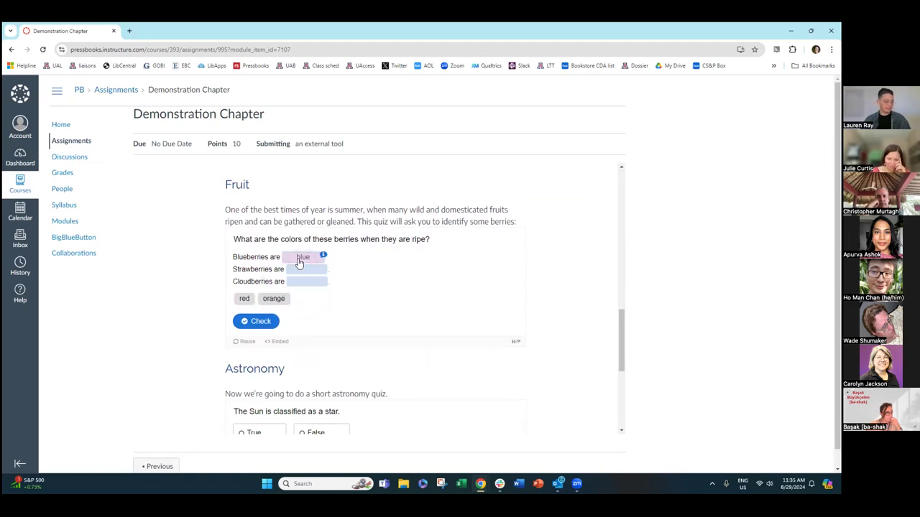
drag(244, 296, 304, 269)
drag(252, 300, 309, 283)
click(260, 304)
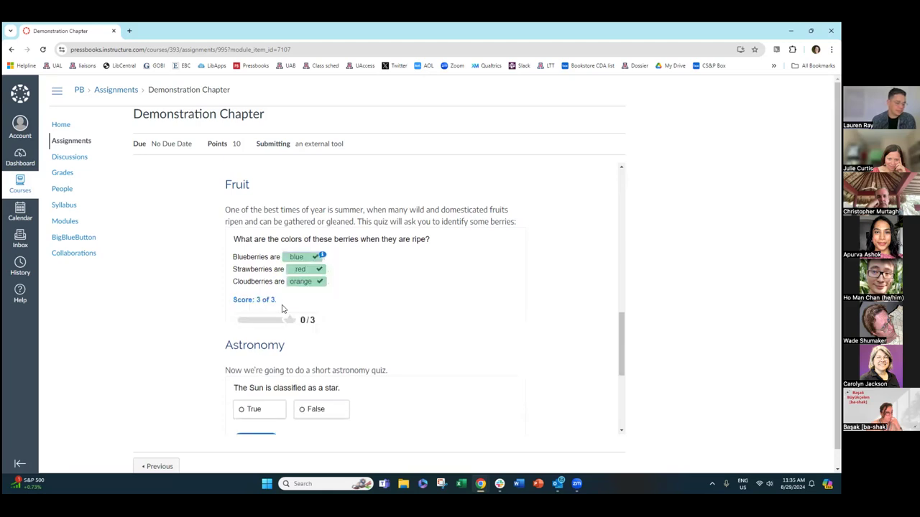
Answer True to the Astronomy question about the Sun being a star, check it, and review the completed quizzes.
scroll(438, 293, down, 1)
scroll(437, 294, down, 3)
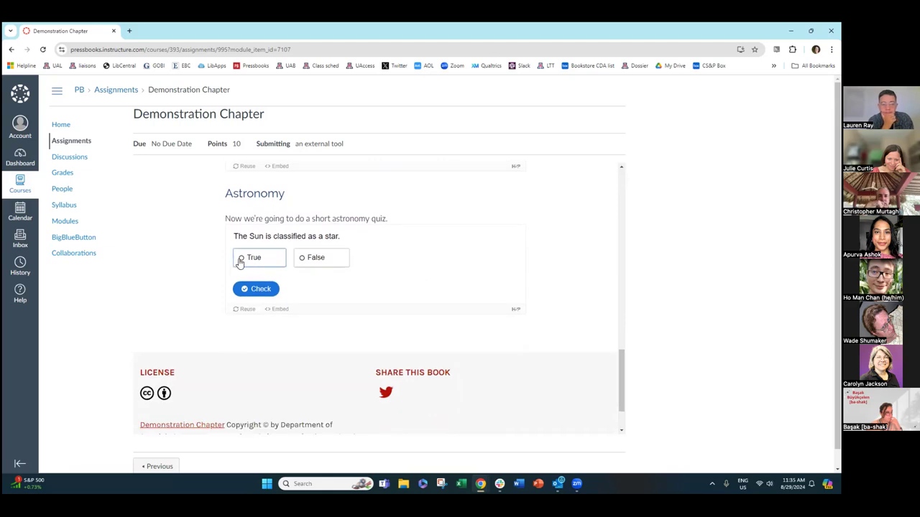
click(240, 262)
click(256, 289)
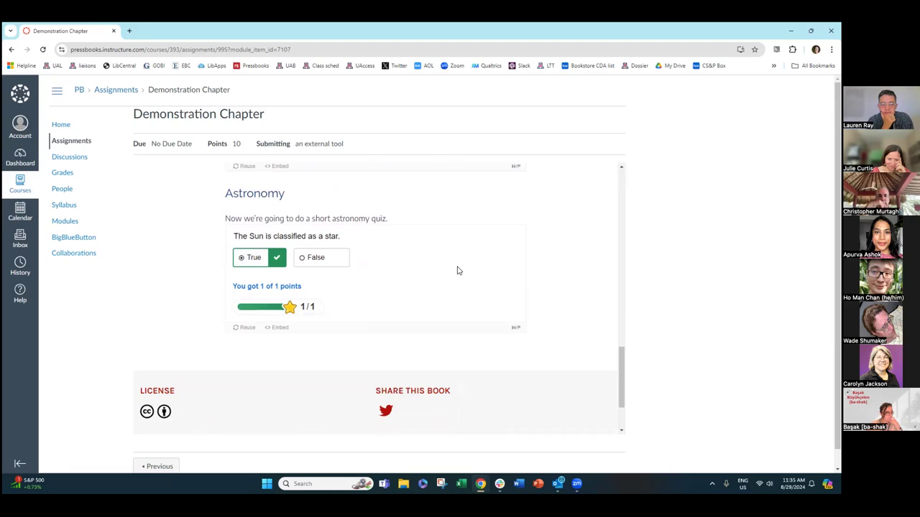
scroll(457, 270, down, 1)
scroll(457, 271, down, 1)
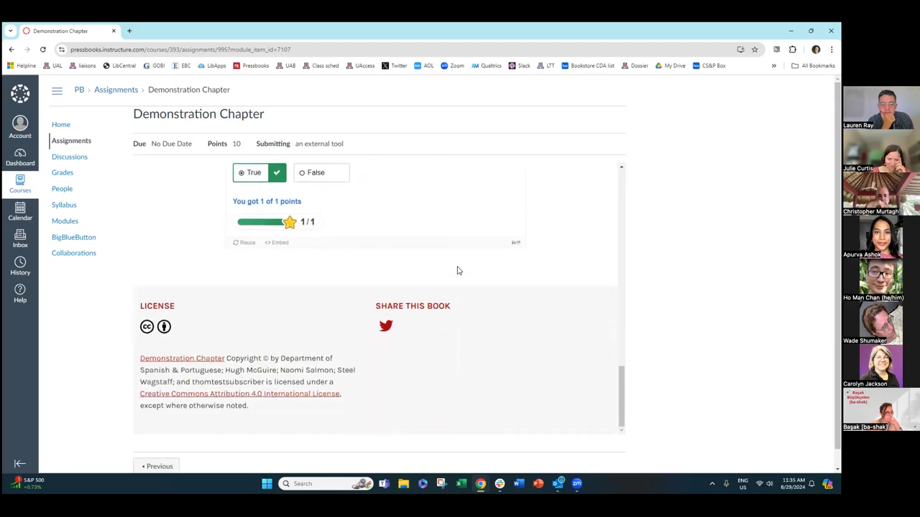
scroll(457, 270, up, 3)
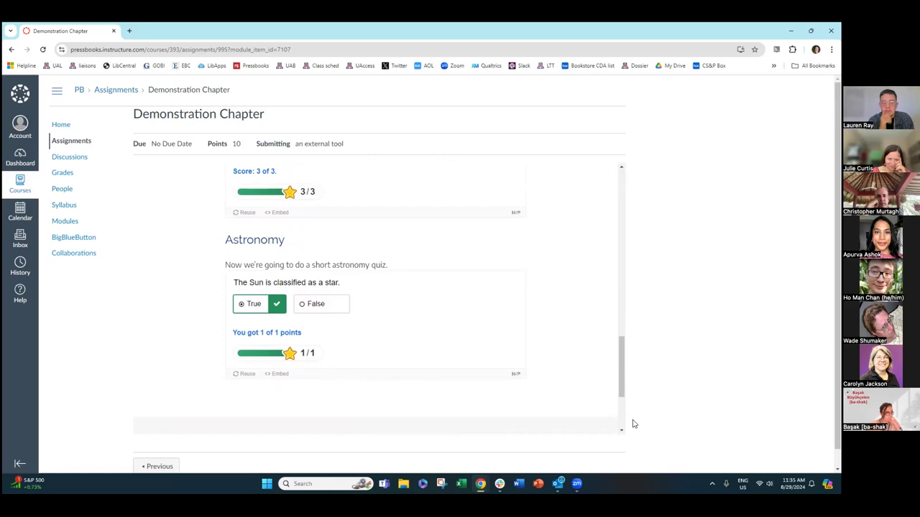
scroll(452, 374, up, 5)
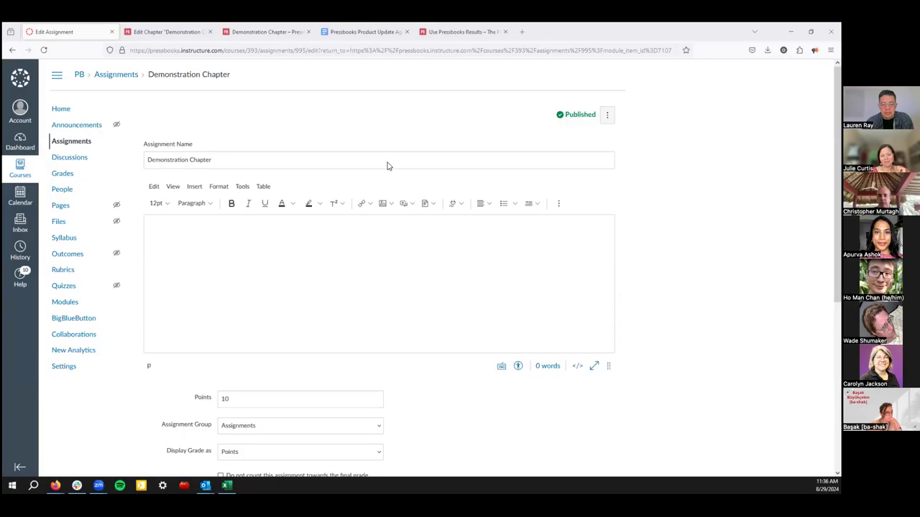
Back in the instructor's session, leave the assignment settings without saving and view the student's grade in the course gradebook.
scroll(399, 308, down, 5)
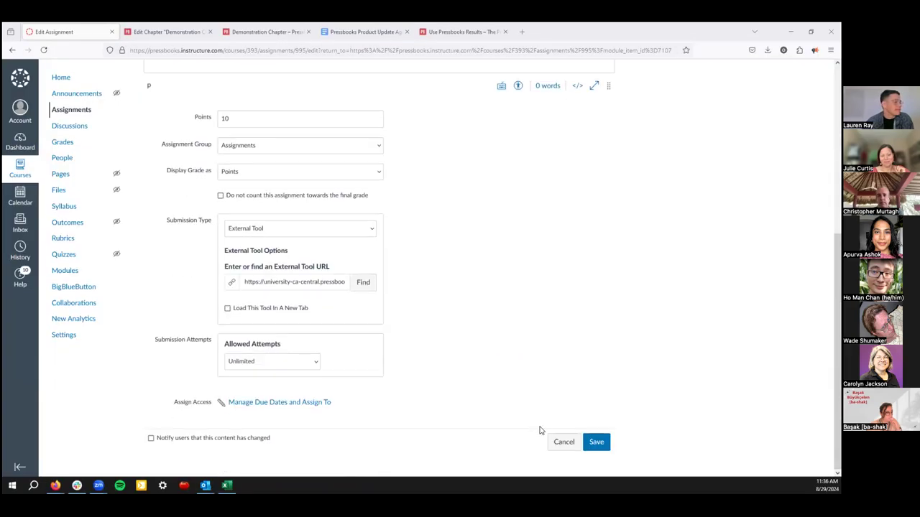
click(566, 445)
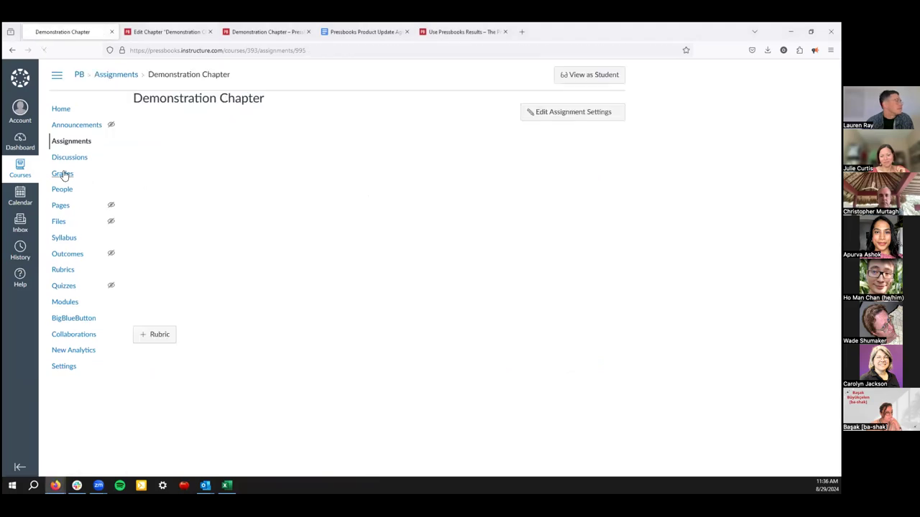
click(63, 175)
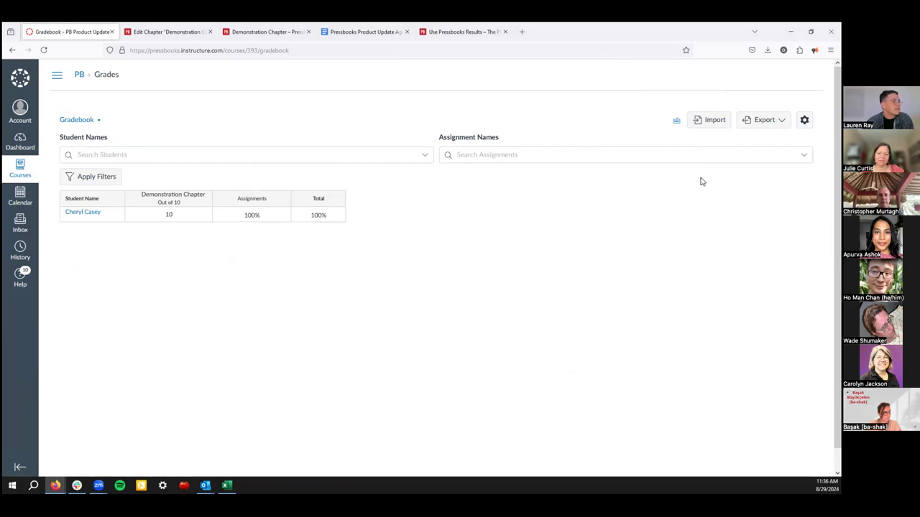
Open the Pressbooks Results Viewer from the Pressbooks Demo module to view the student's activity results for Demonstration Chapter.
click(57, 76)
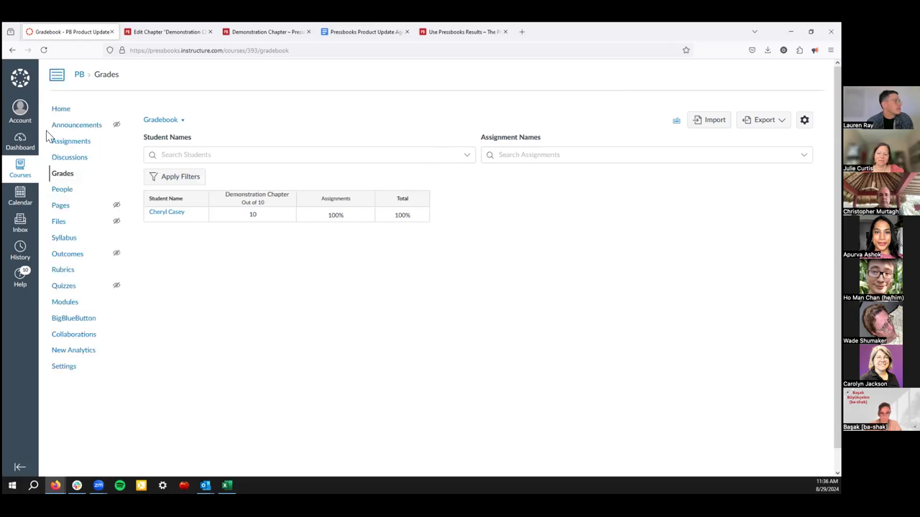
click(60, 305)
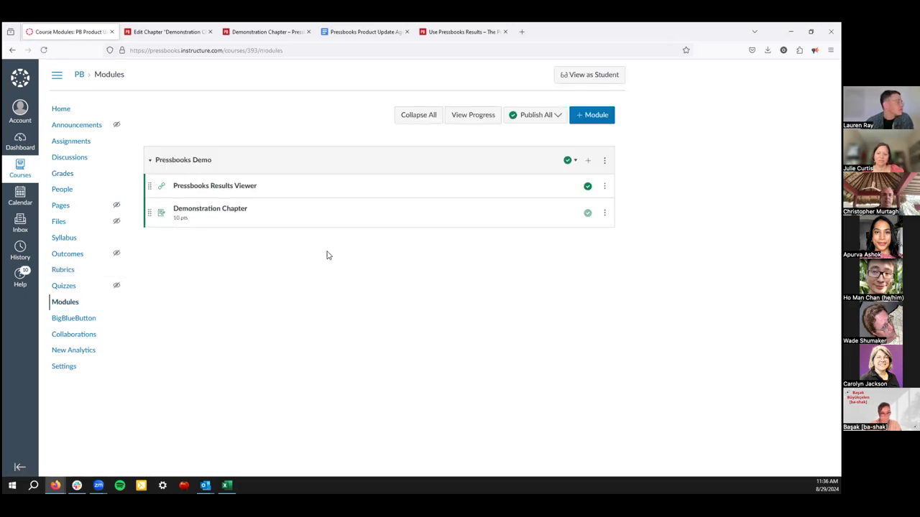
click(247, 188)
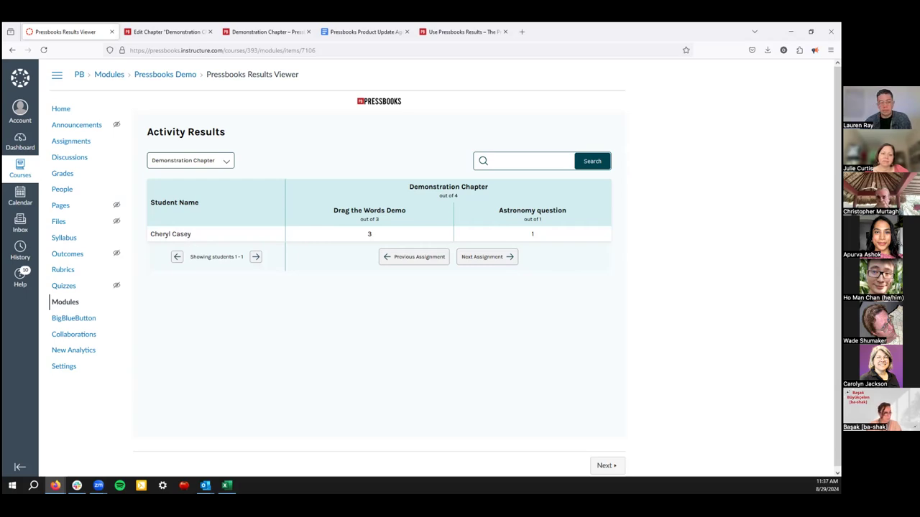
key(alt+Tab)
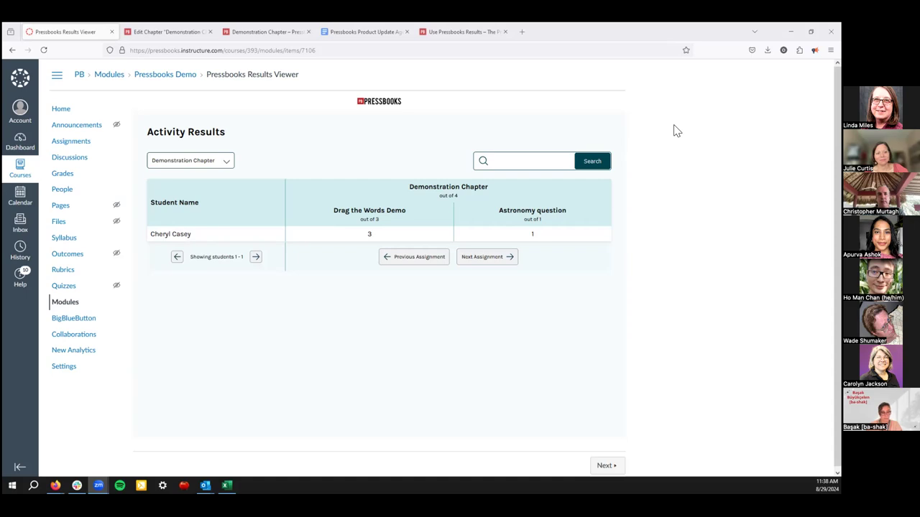
Review the LMS Grade reporting settings in the Demonstration Chapter editor, checking back against the activity results in the Pressbooks Results Viewer.
mouse_move(225, 36)
mouse_move(176, 32)
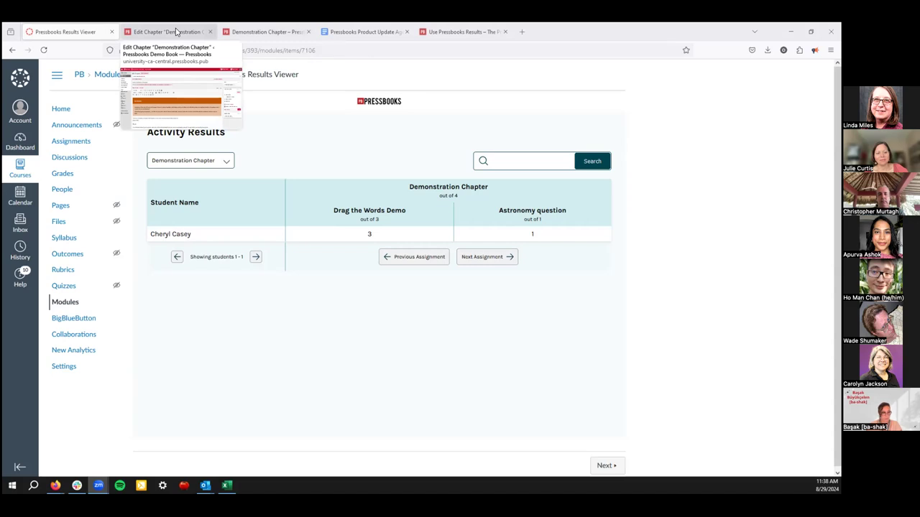
click(176, 32)
scroll(285, 388, down, 5)
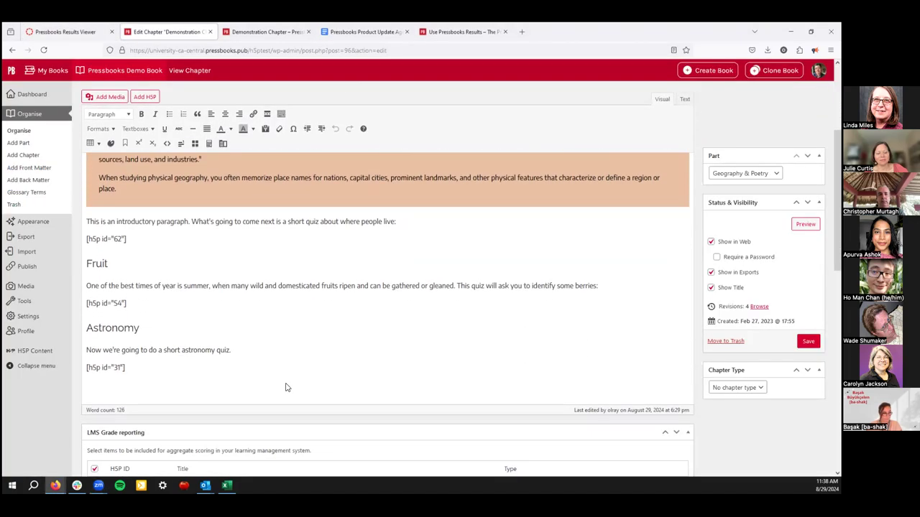
scroll(286, 388, down, 2)
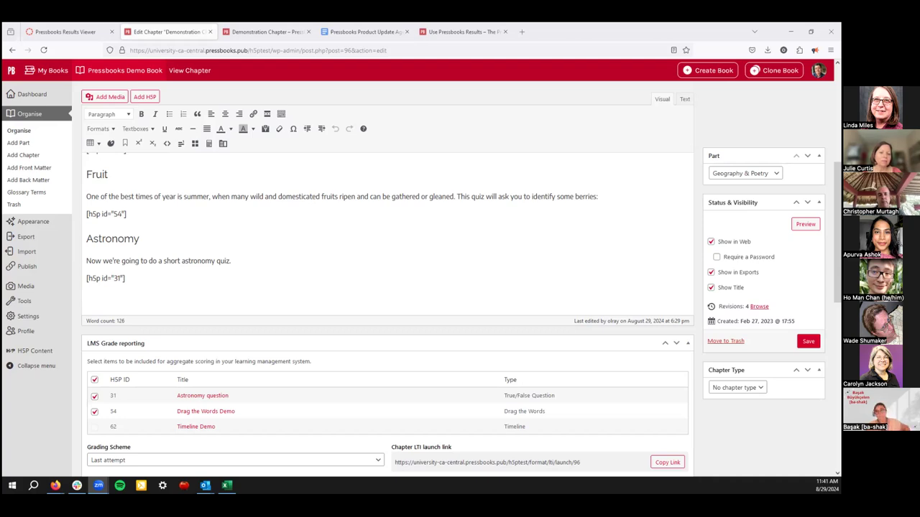
click(72, 31)
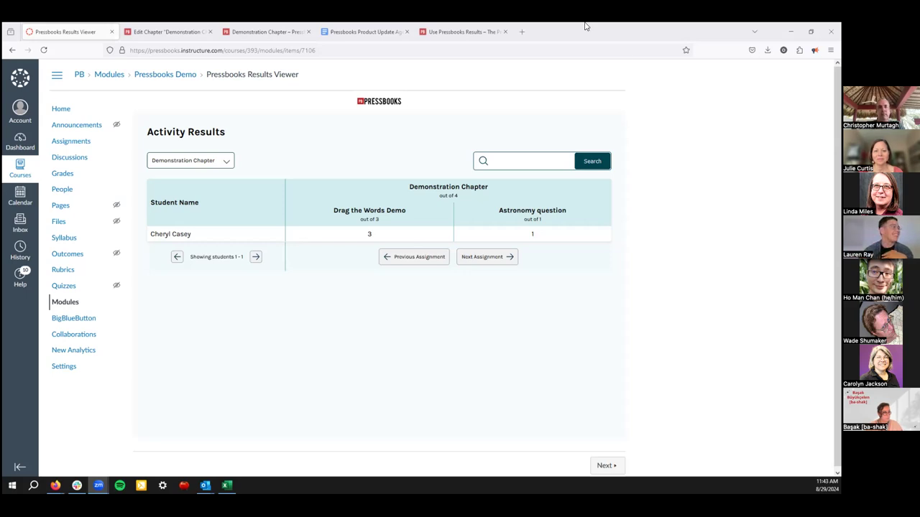
key(ctrl+Tab)
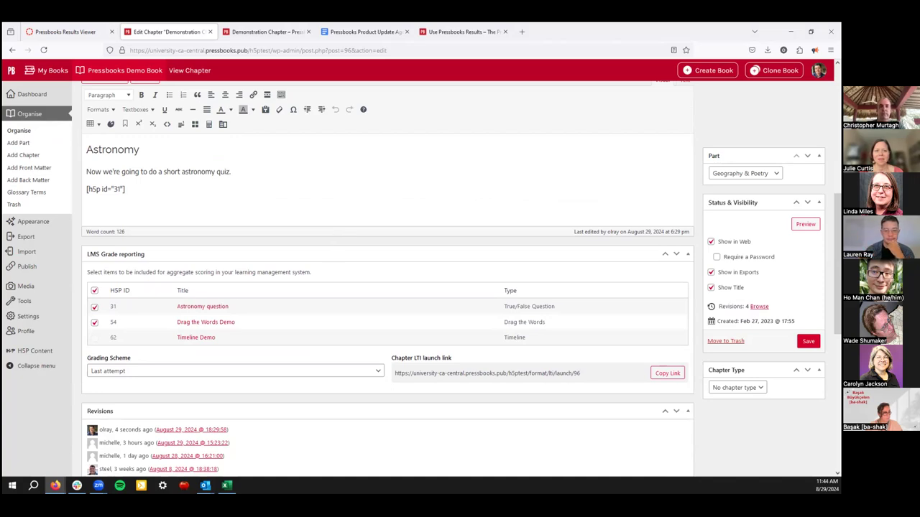
Switch to the ProductUpdateWebinar_August2024 deck in Google Slides, start the slideshow and advance to the Field Report: Training & Support slide.
key(alt+Tab)
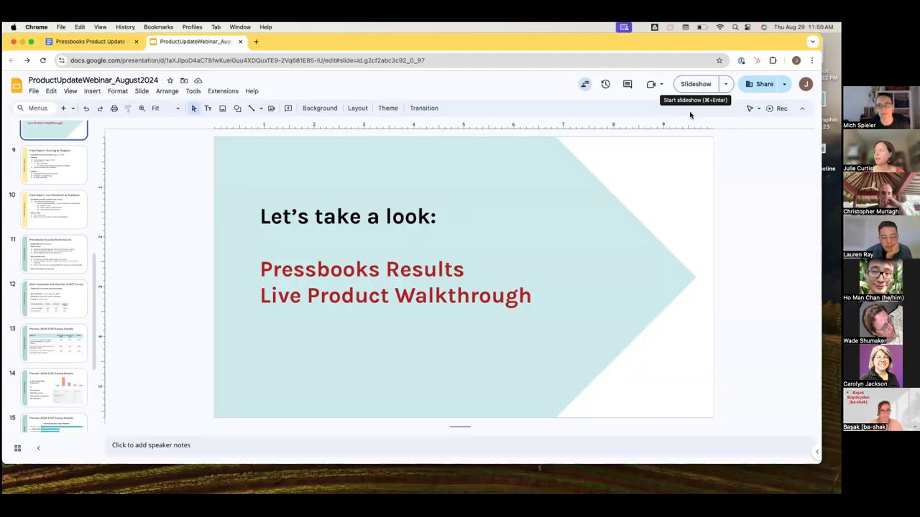
click(695, 84)
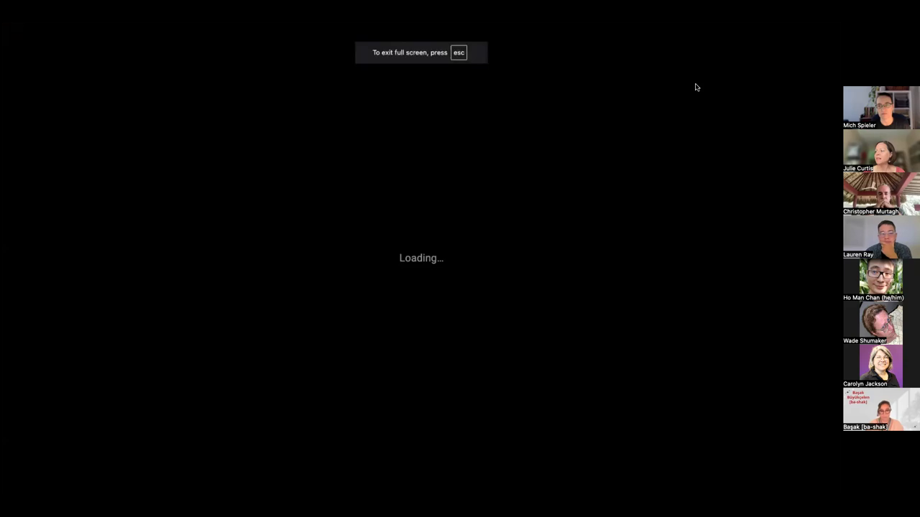
key(Left)
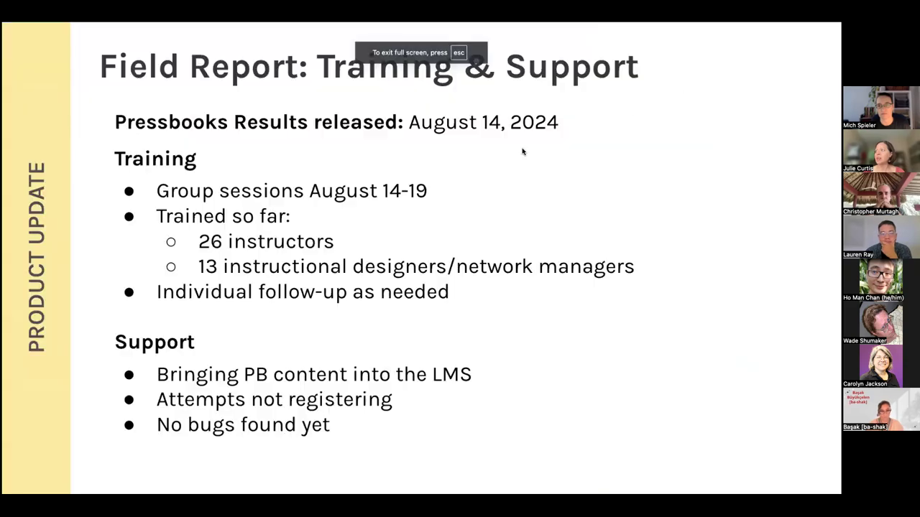